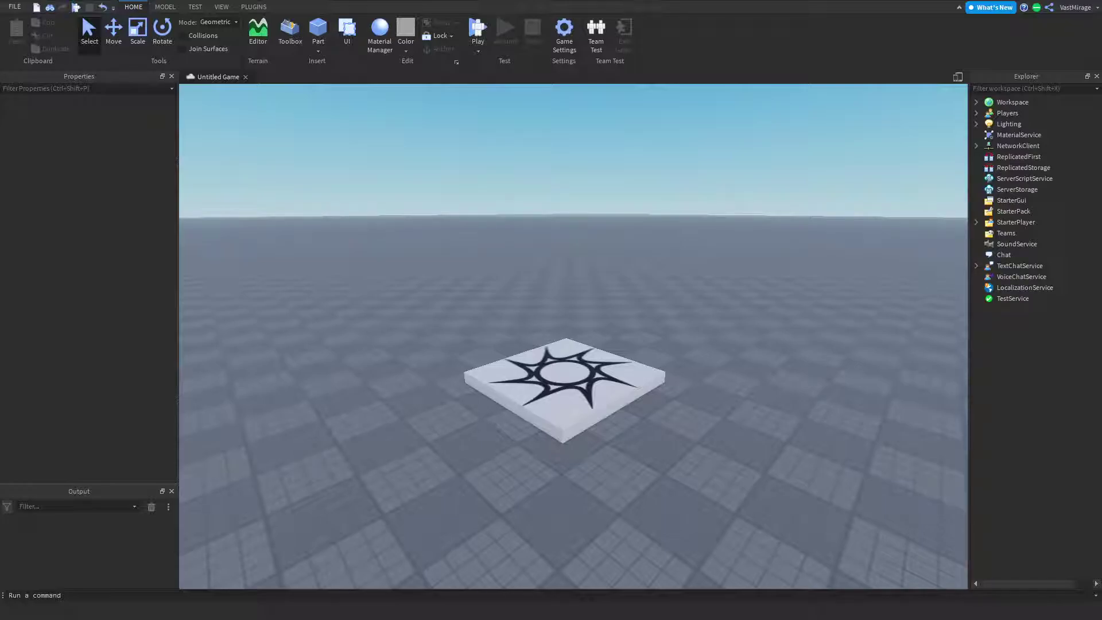
- Insert a ScreenGui under StarterGui and widen the Explorer panel
mouse_move(1037, 208)
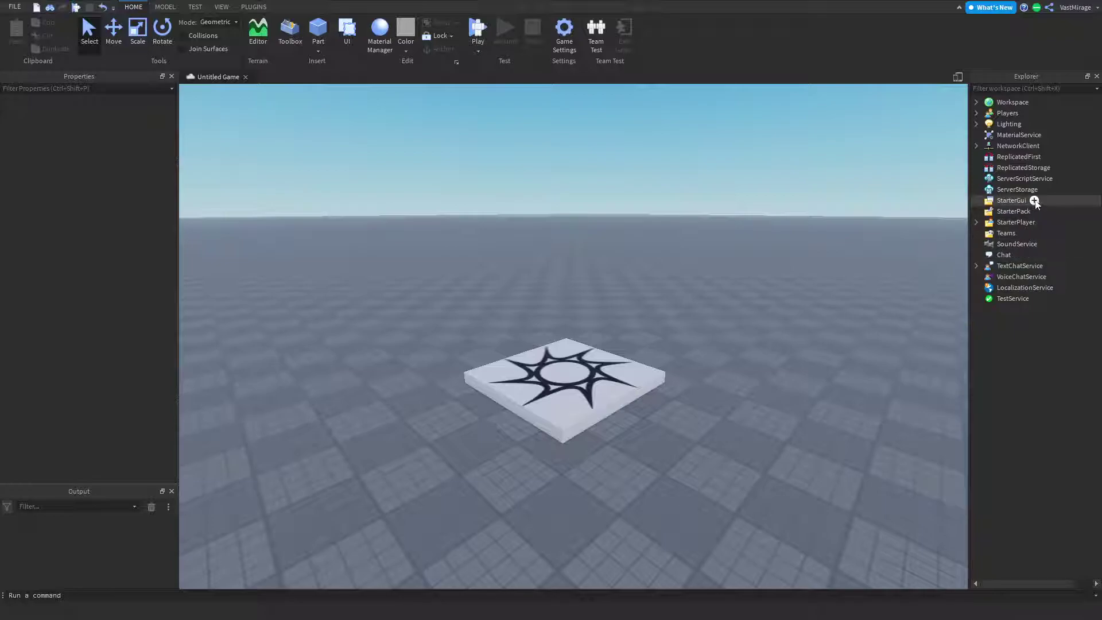
click(1035, 200)
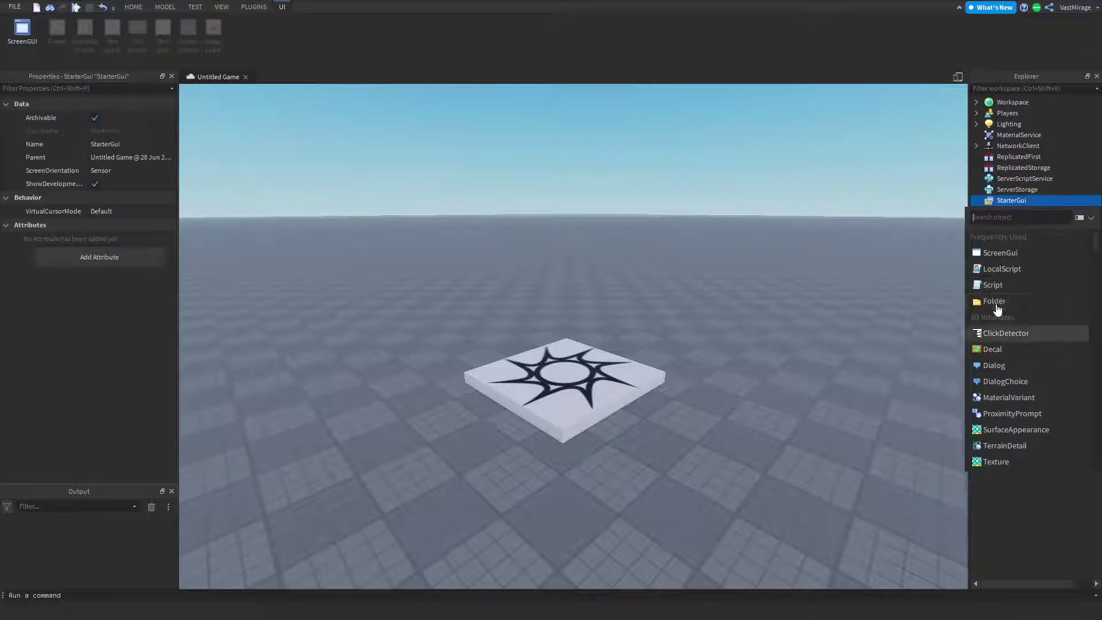
click(1005, 260)
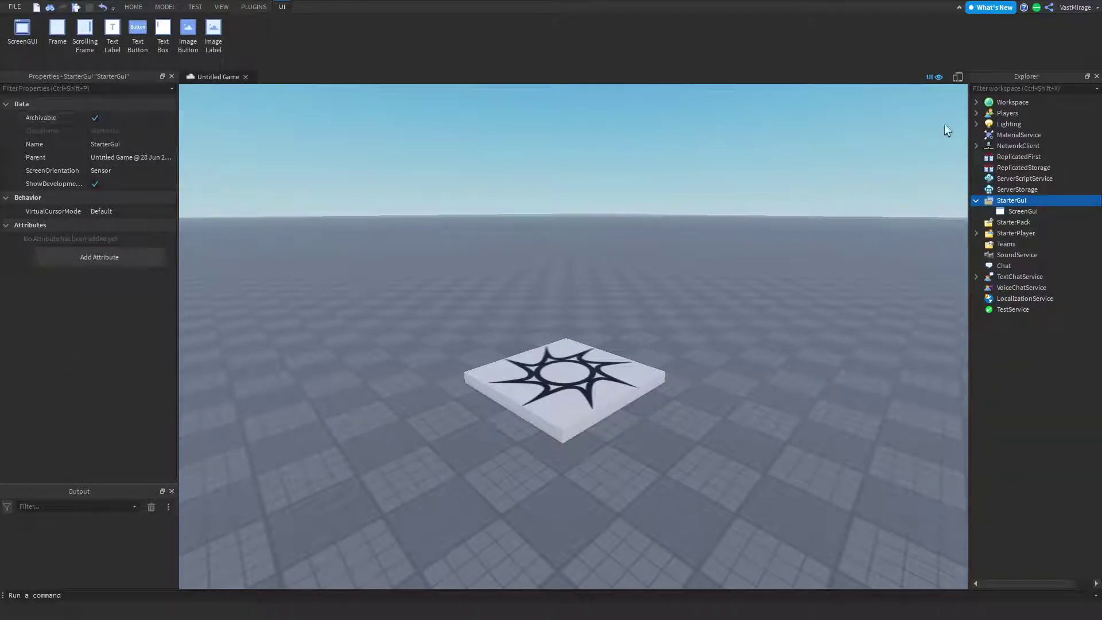
drag(969, 222, 943, 223)
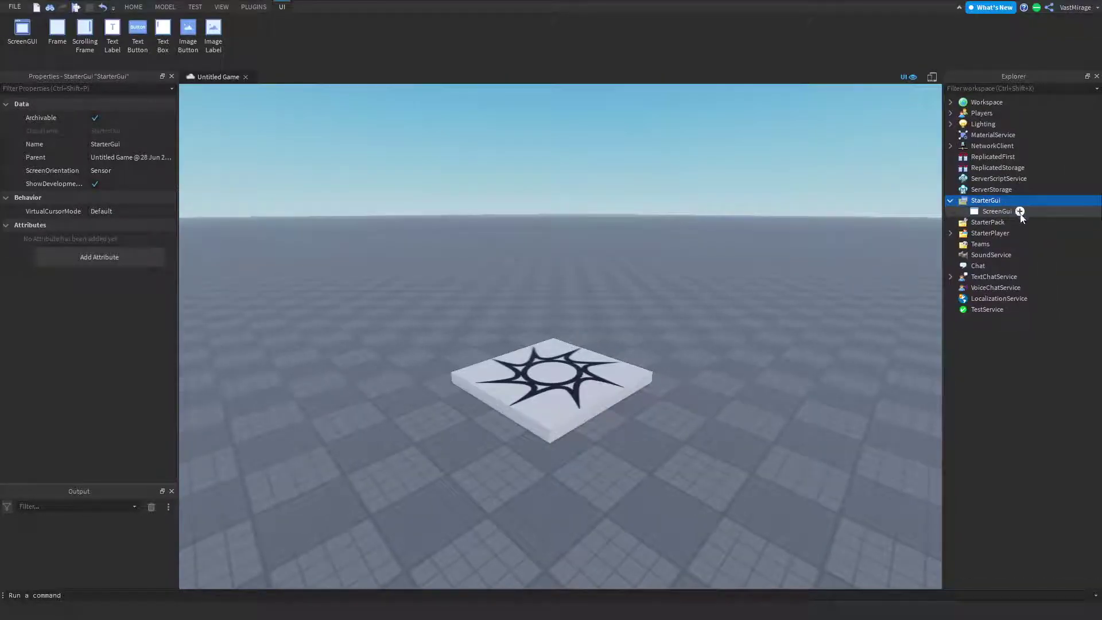
click(1019, 212)
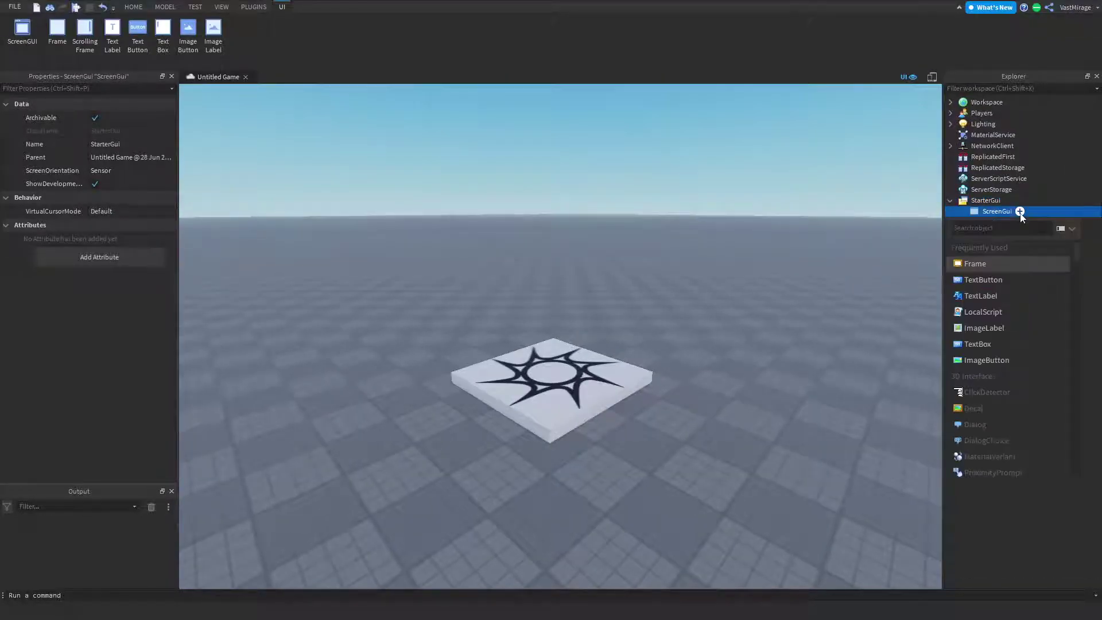
- Add a Frame to the ScreenGui and size it to a centred 434 x 457 white panel
click(976, 264)
drag(201, 143, 742, 448)
drag(706, 343, 649, 351)
drag(595, 212, 594, 197)
drag(598, 266, 598, 281)
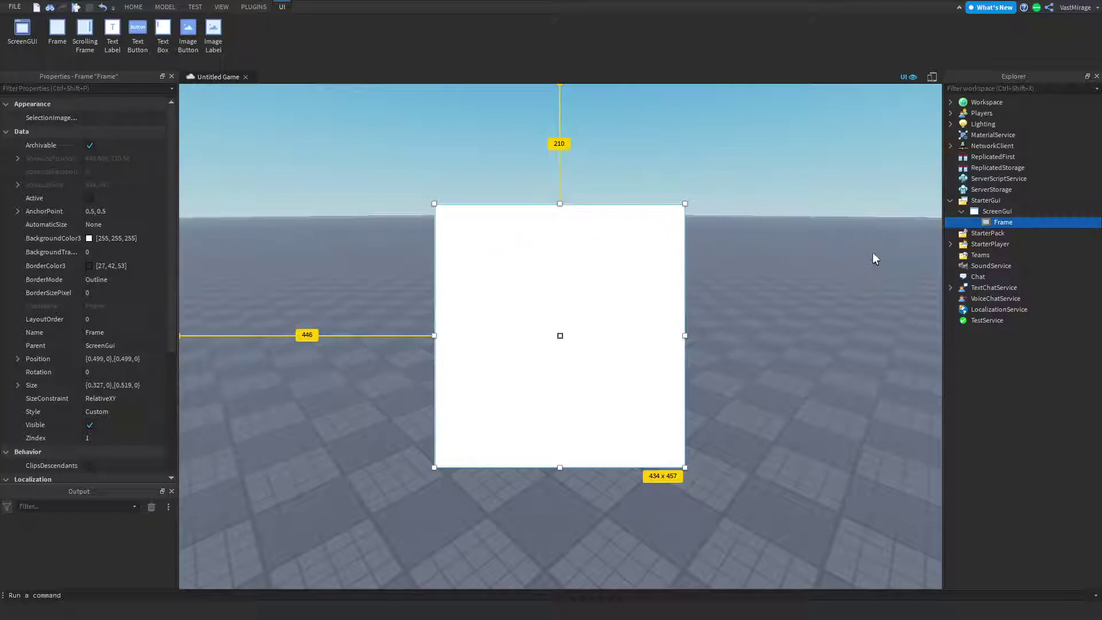
mouse_move(1020, 224)
click(1020, 223)
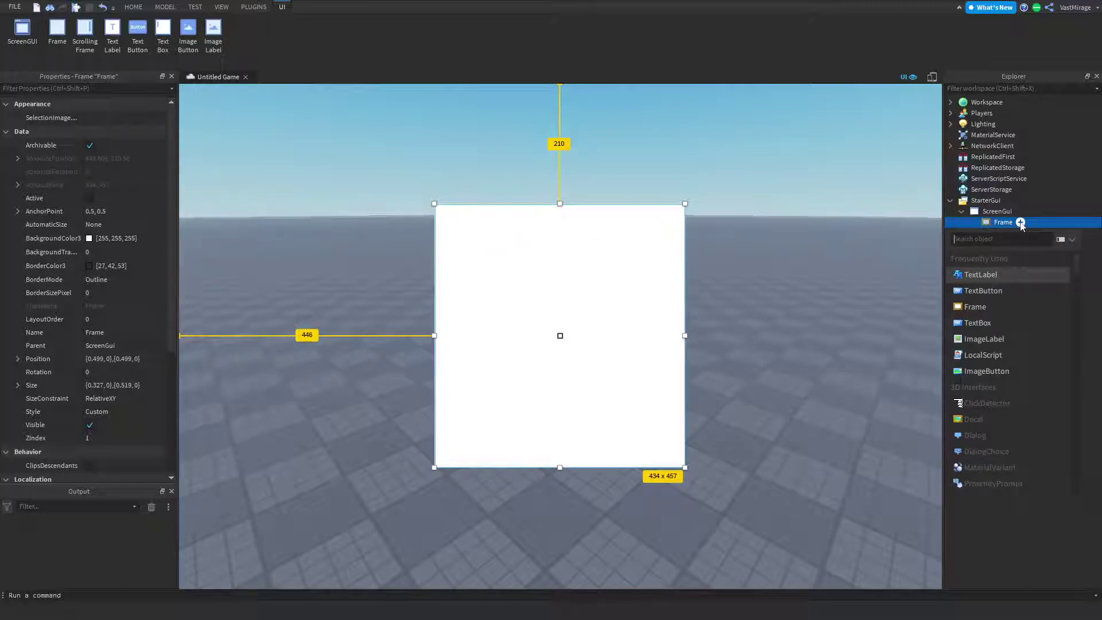
- Add a TextLabel to the Frame, move it to the top with TextScaled on, and widen it to 316 x 50
click(1018, 281)
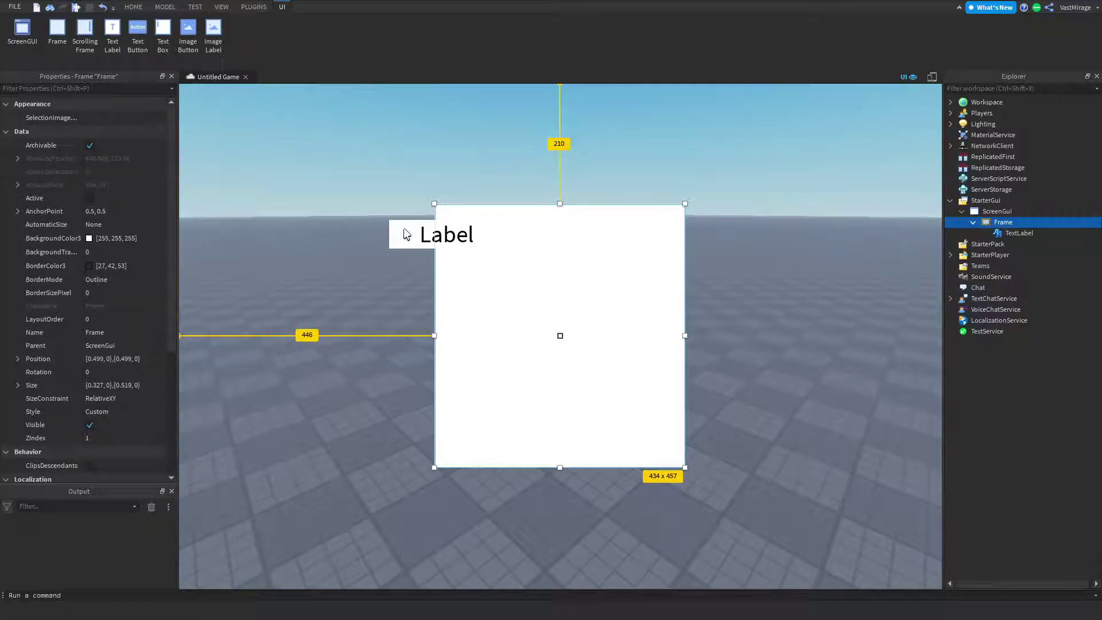
click(421, 218)
drag(422, 218, 525, 209)
scroll(74, 367, down, 10)
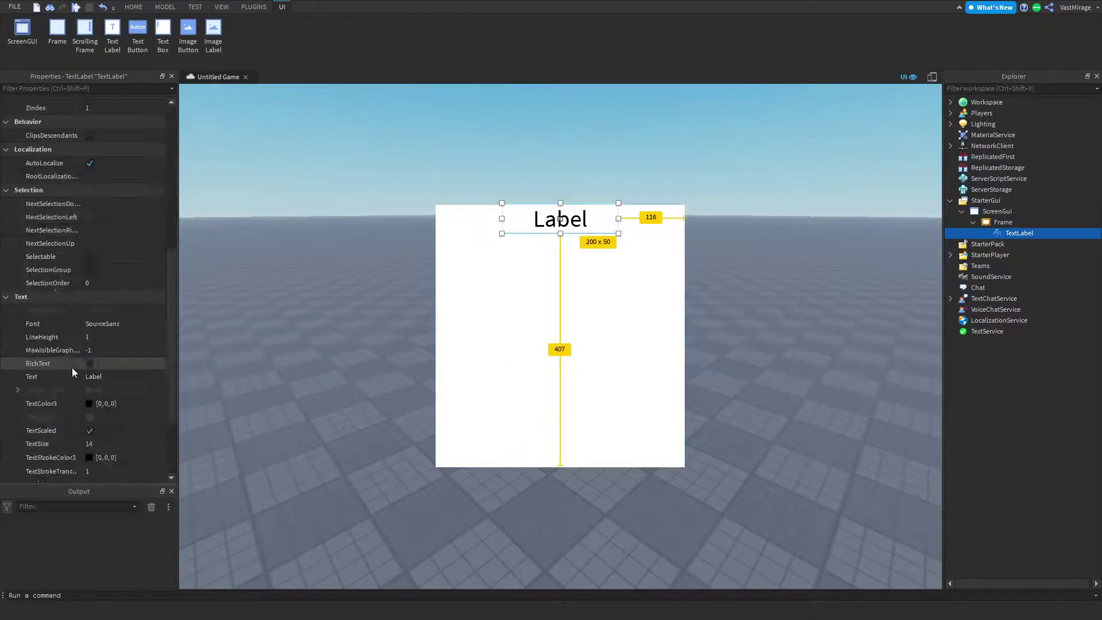
click(90, 318)
click(90, 318)
mouse_move(619, 218)
mouse_down()
mouse_move(686, 223)
mouse_move(611, 221)
mouse_up()
- Change the label's text from 'Label' to 'Change Team'
double_click(605, 226)
double_click(595, 222)
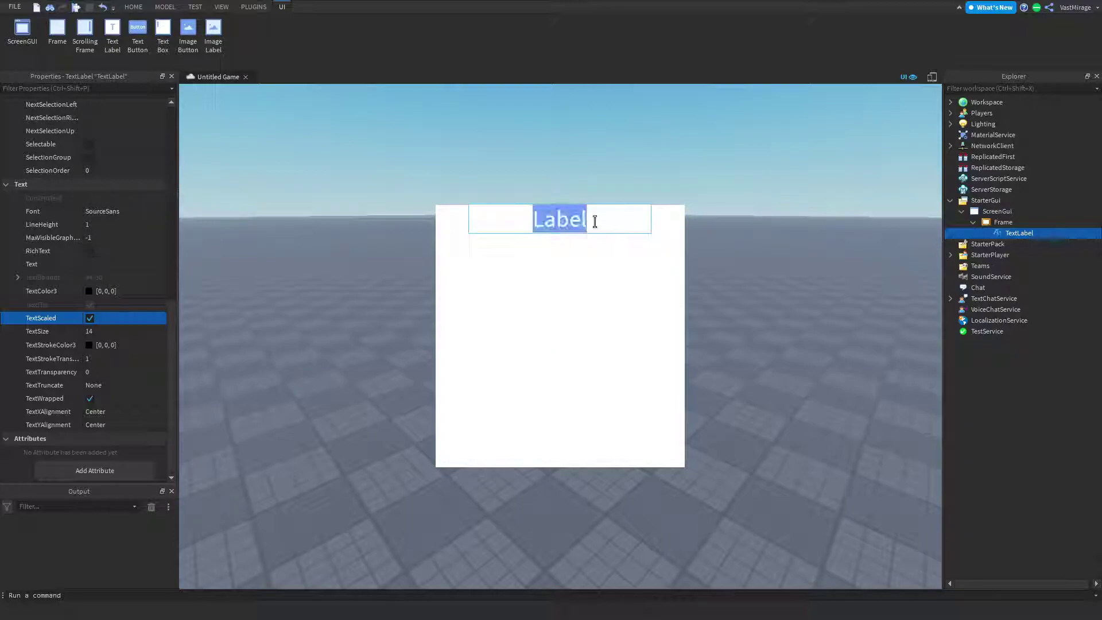
text(Cha)
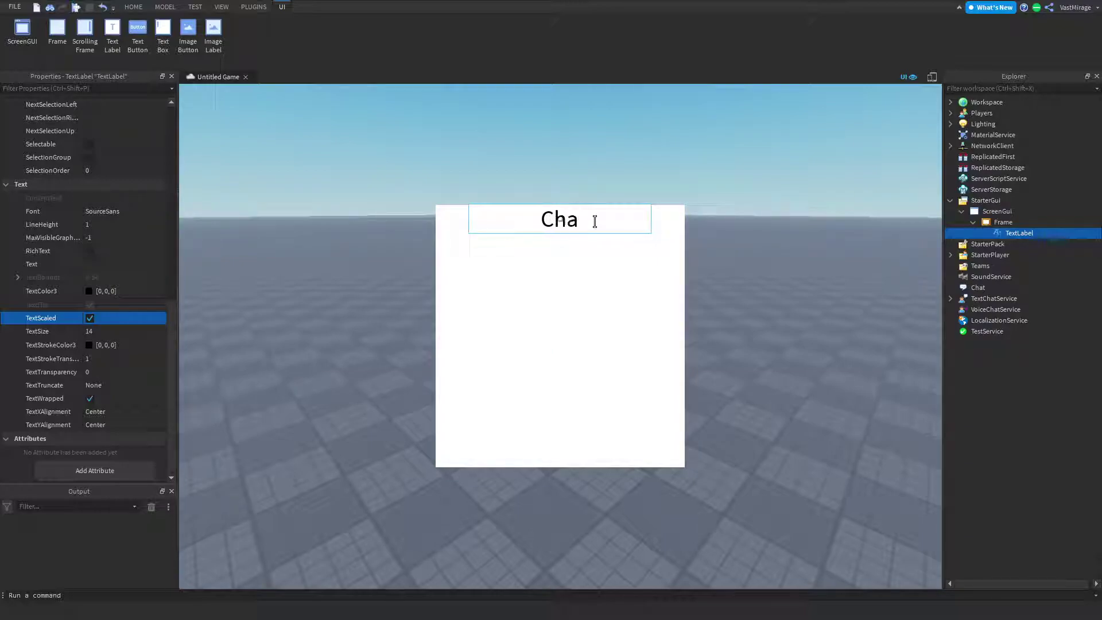
text(nge Team)
key(Return)
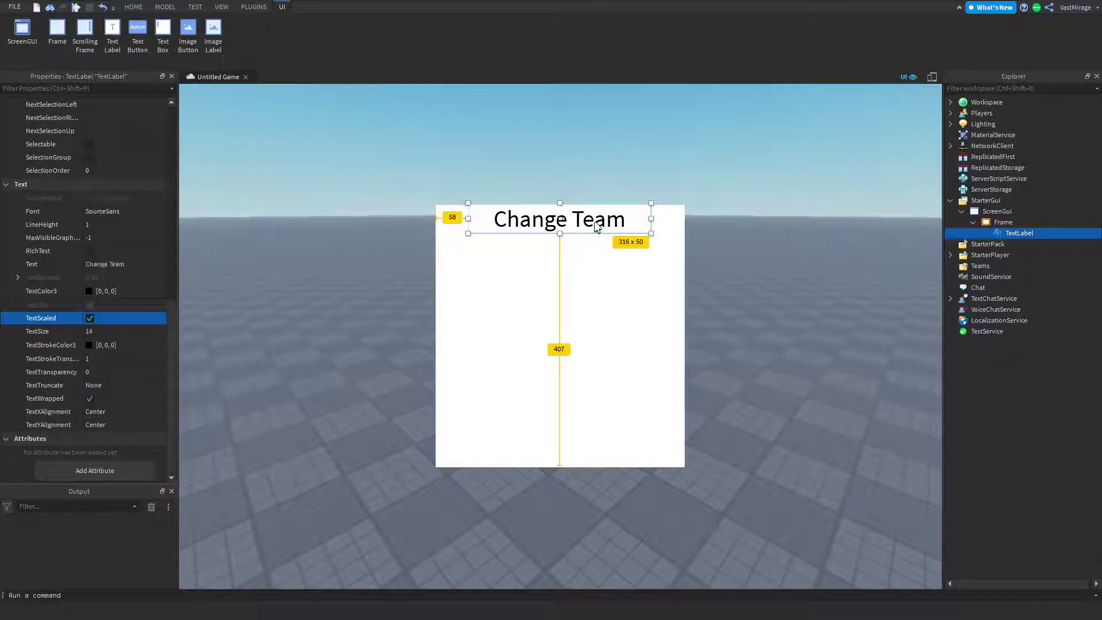
click(716, 233)
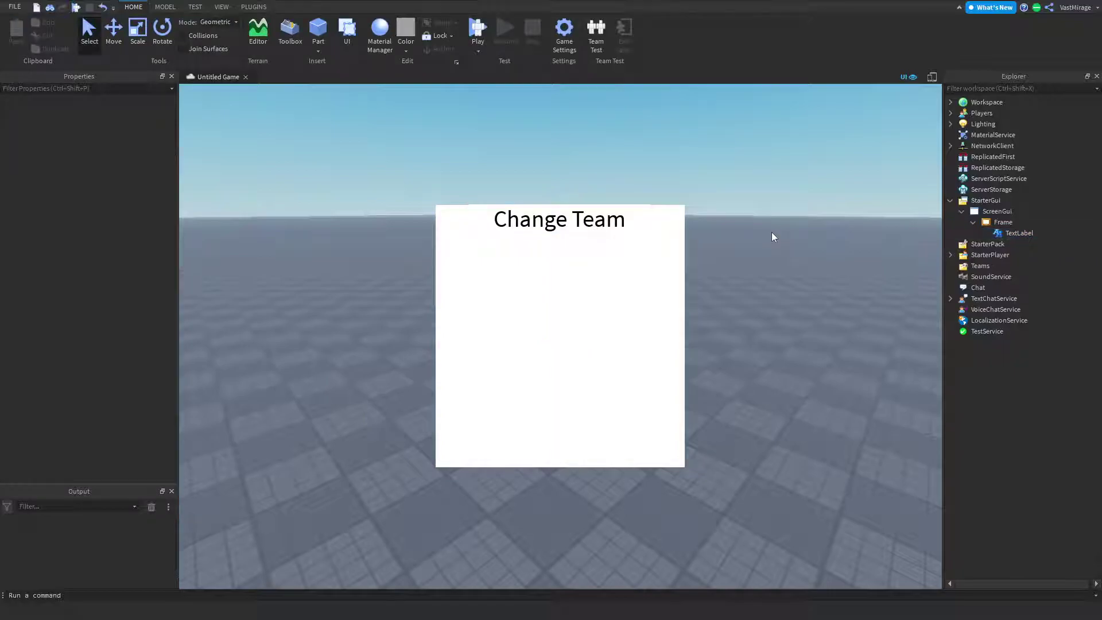
- Place a 317 x 50 TextButton below the title and make its text colour white
click(1021, 222)
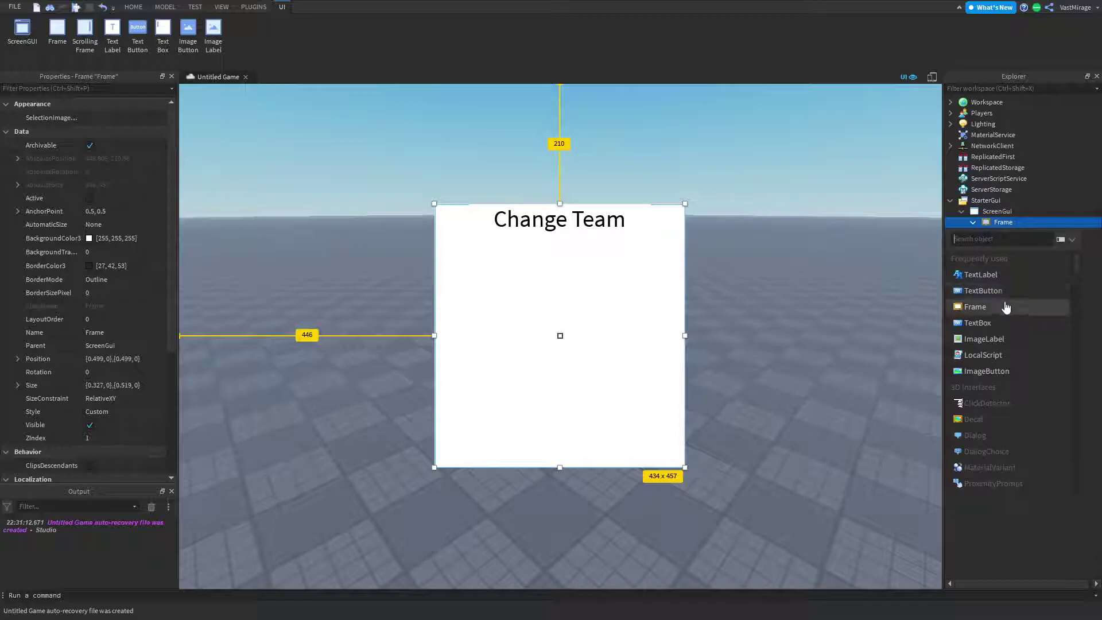
drag(1000, 296, 512, 266)
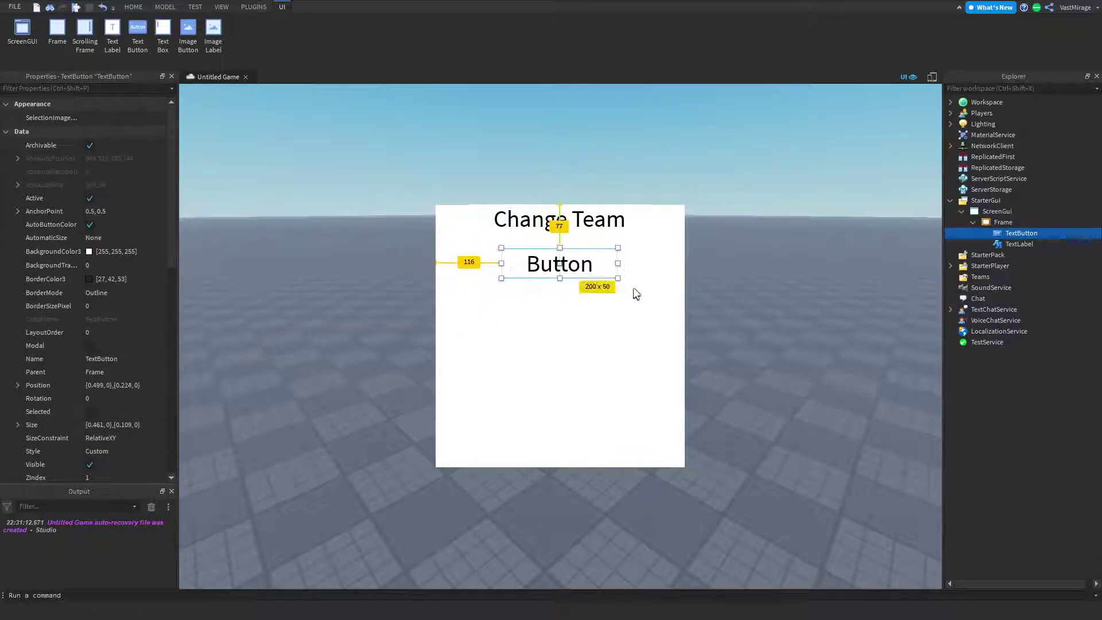
mouse_move(615, 264)
mouse_down()
mouse_move(685, 264)
mouse_move(608, 266)
mouse_up()
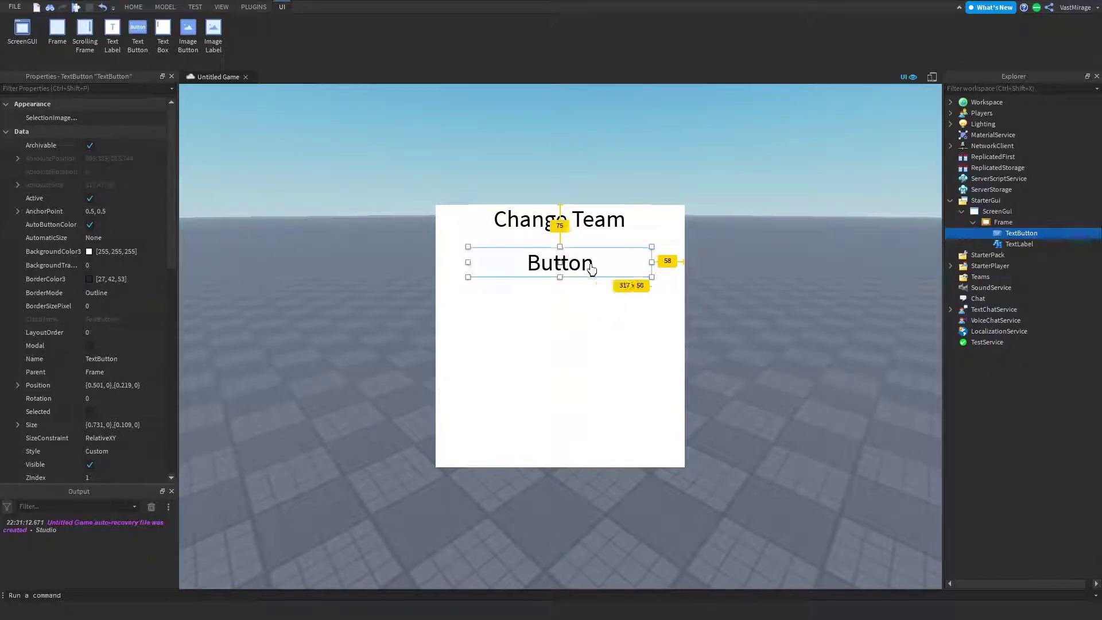
scroll(92, 333, down, 1)
scroll(92, 327, down, 4)
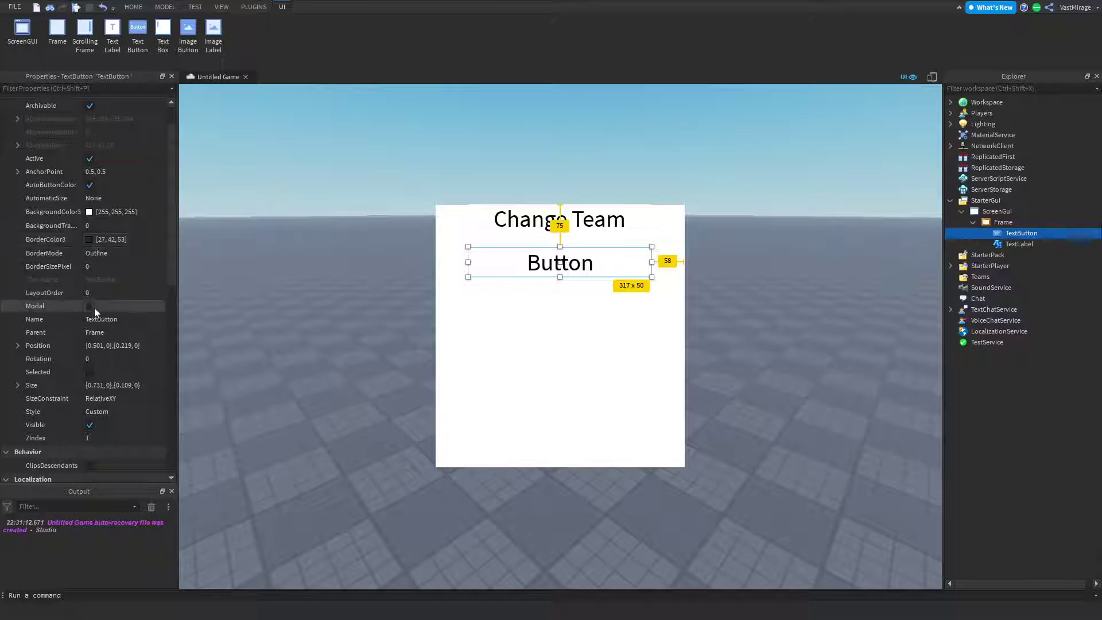
scroll(115, 326, down, 7)
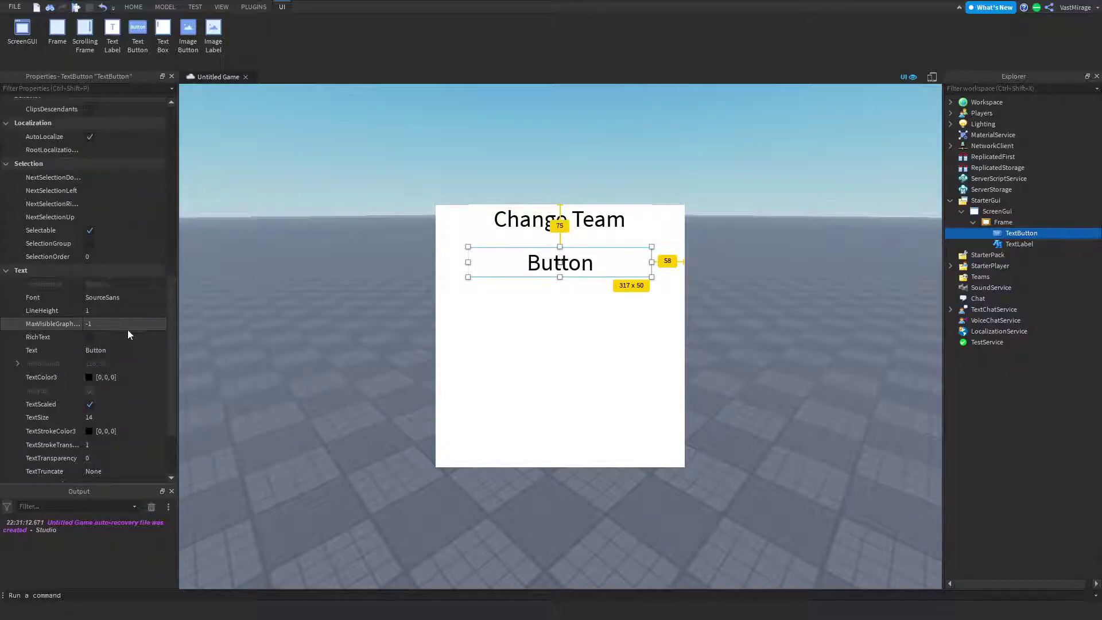
click(89, 298)
click(528, 292)
click(627, 410)
- Set the button's BackgroundColor3 to dark grey [70, 70, 70]
scroll(92, 267, up, 9)
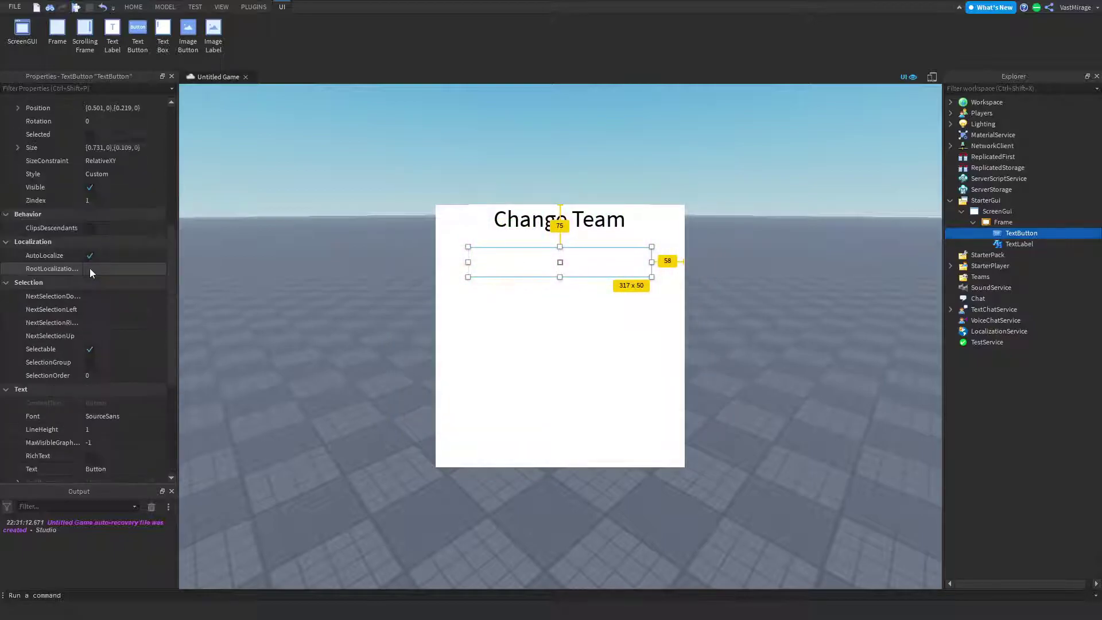
click(89, 251)
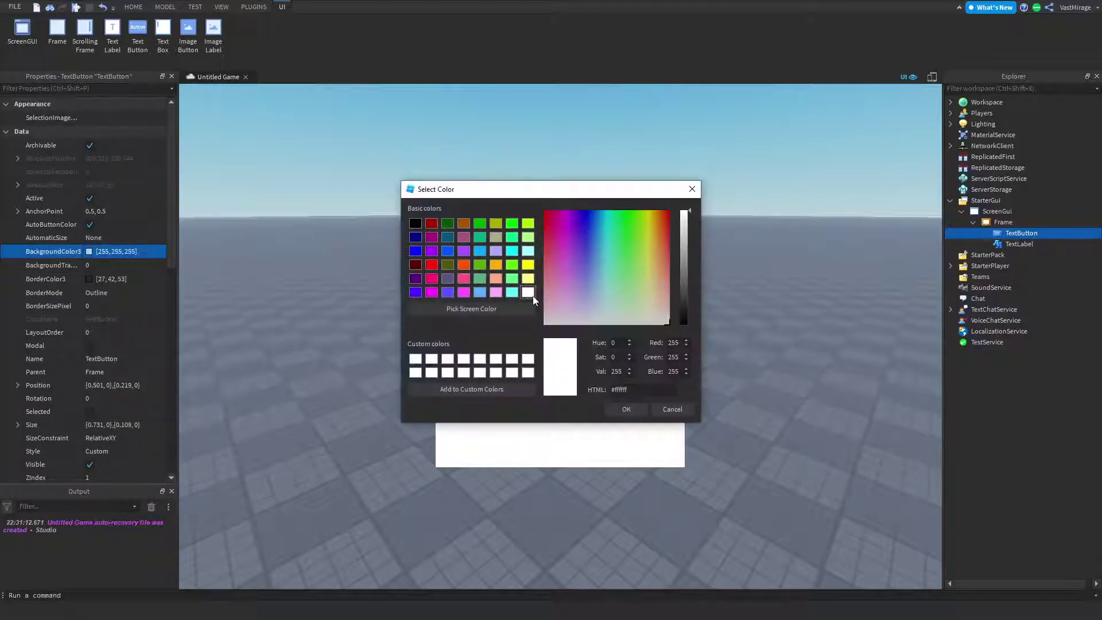
click(418, 228)
click(682, 292)
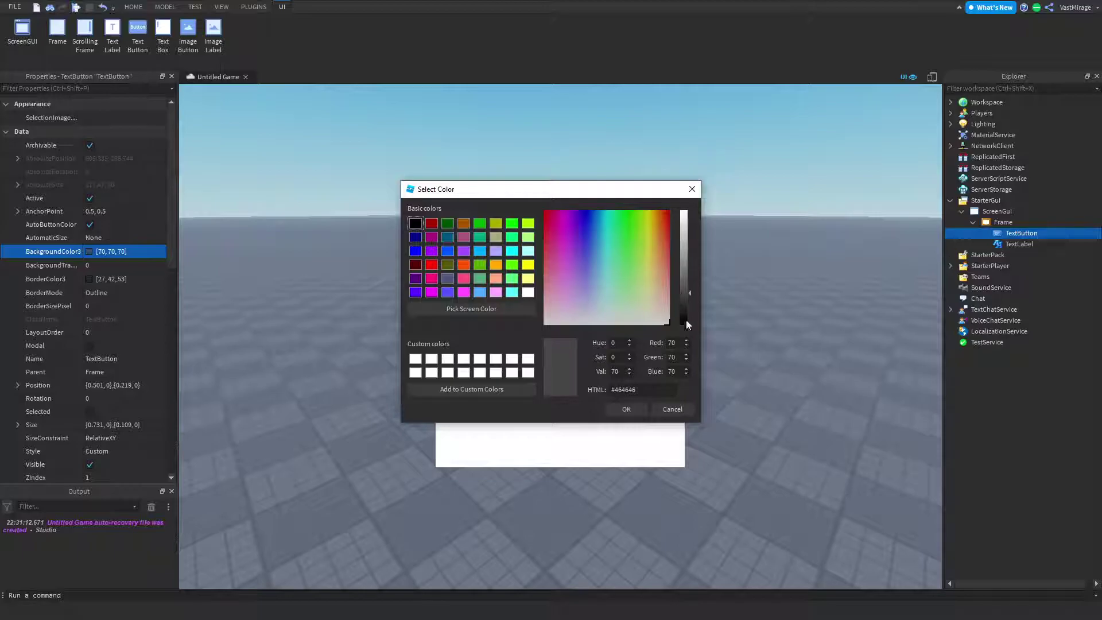
click(631, 408)
click(749, 321)
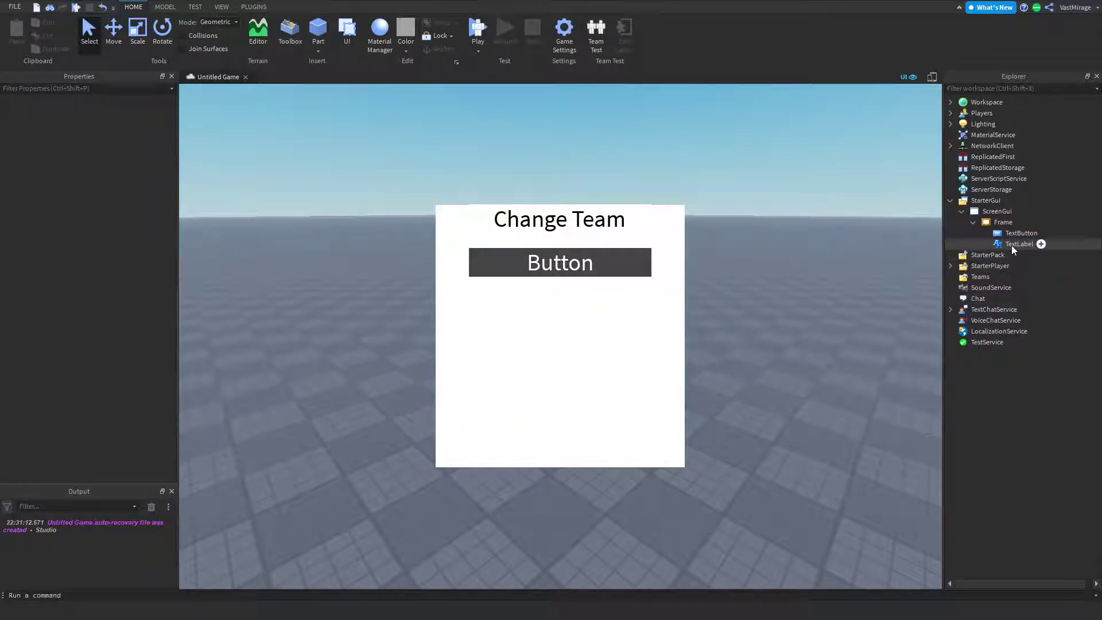
- Add a Team under Teams and rename it Team1
click(997, 277)
click(1002, 332)
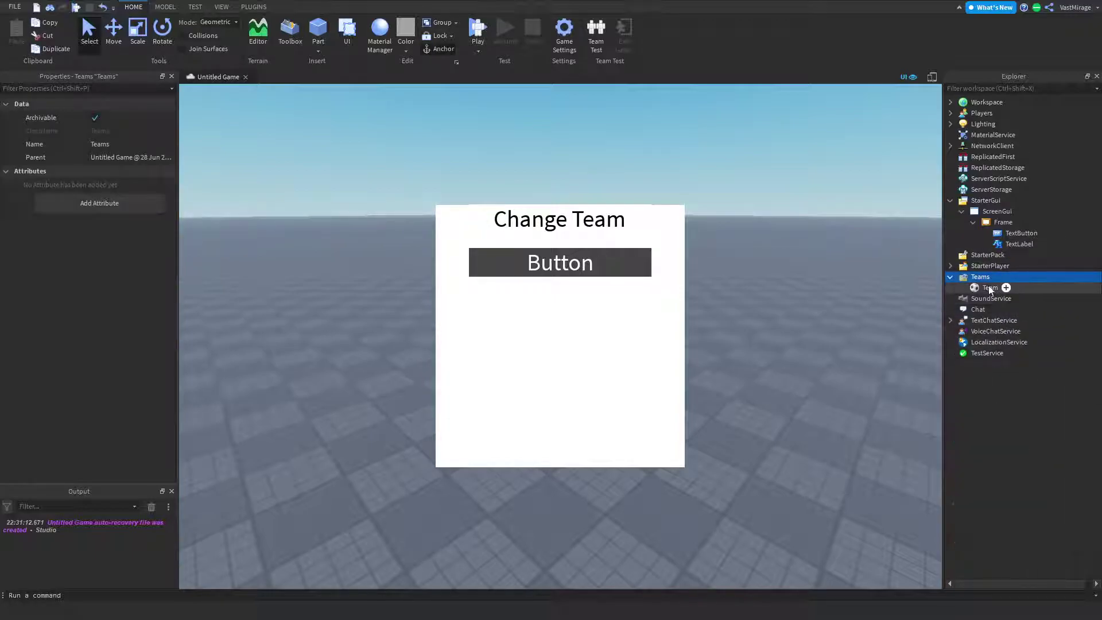
right_click(984, 288)
click(995, 83)
text(Team1)
key(Return)
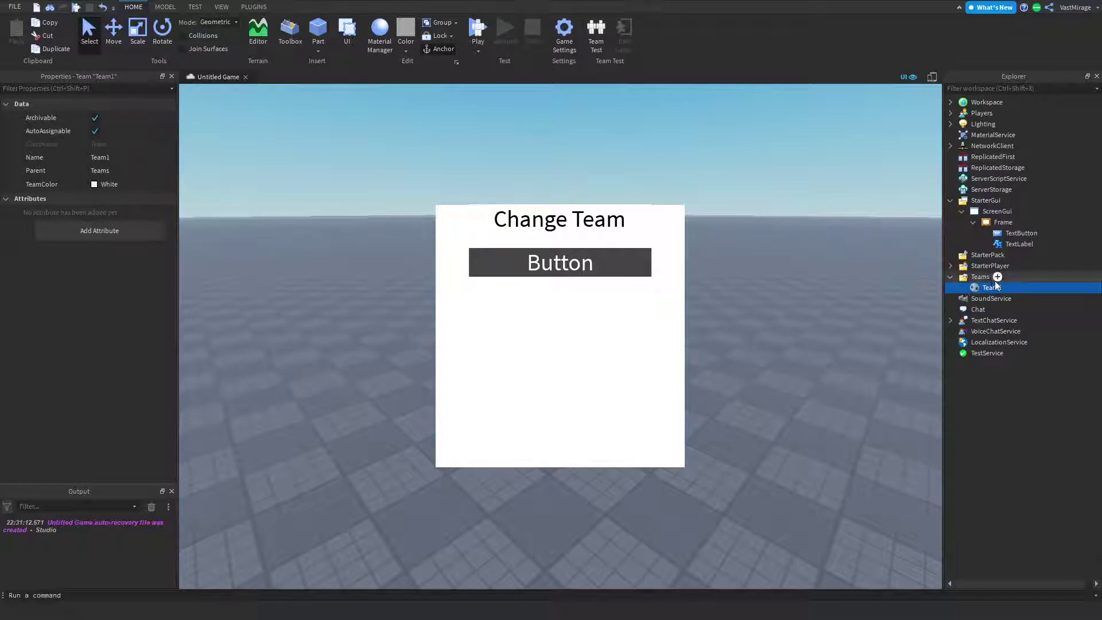
- Add a second Team under Teams and rename it Team2
click(997, 277)
click(1001, 332)
click(990, 287)
right_click(990, 287)
click(984, 79)
text(Team2)
key(Return)
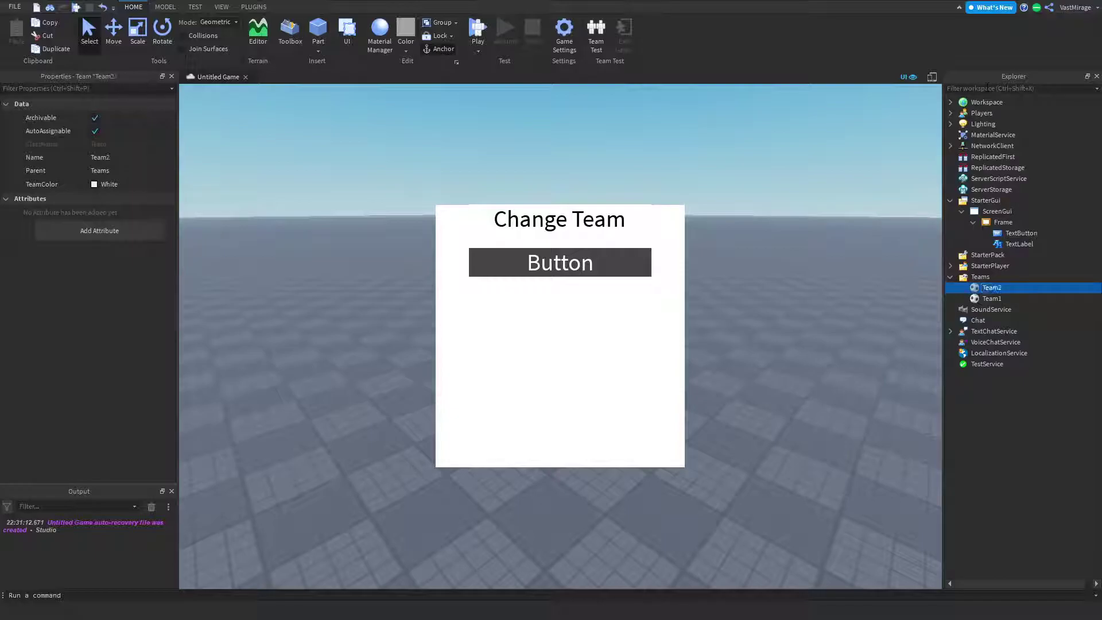
right_drag(875, 302, 879, 300)
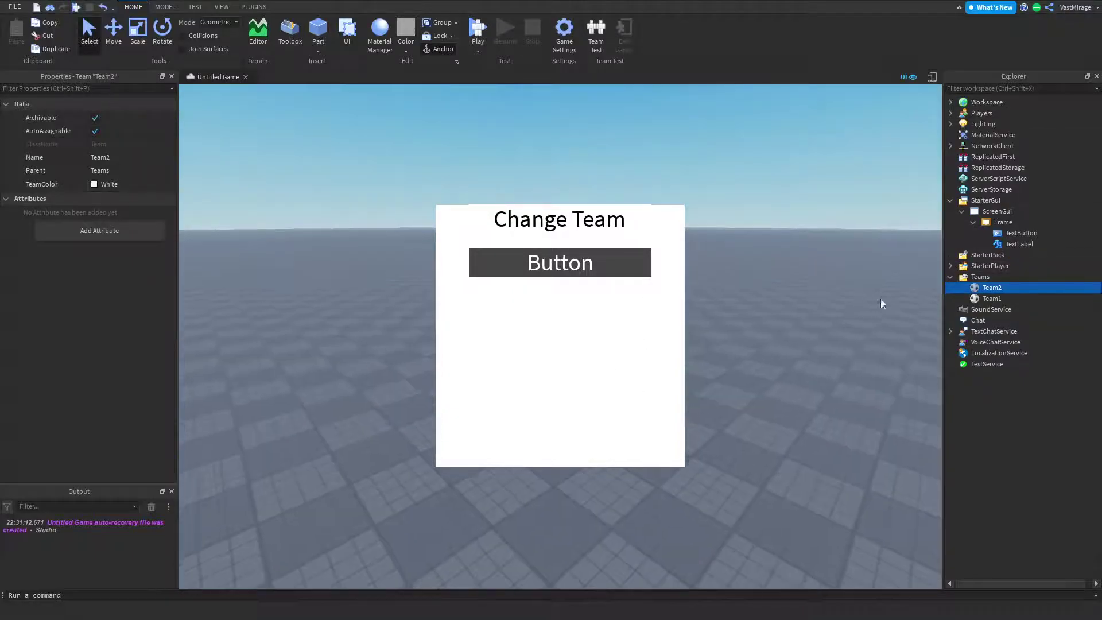
- Insert an ObjectValue into the TextButton and rename it Team
click(1021, 234)
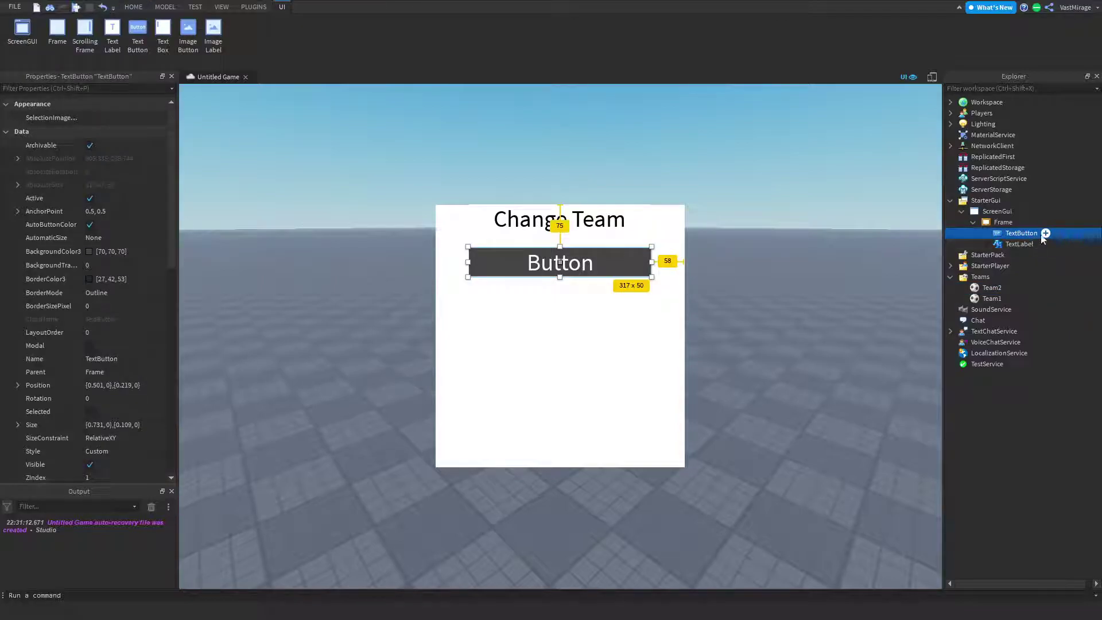
click(1046, 233)
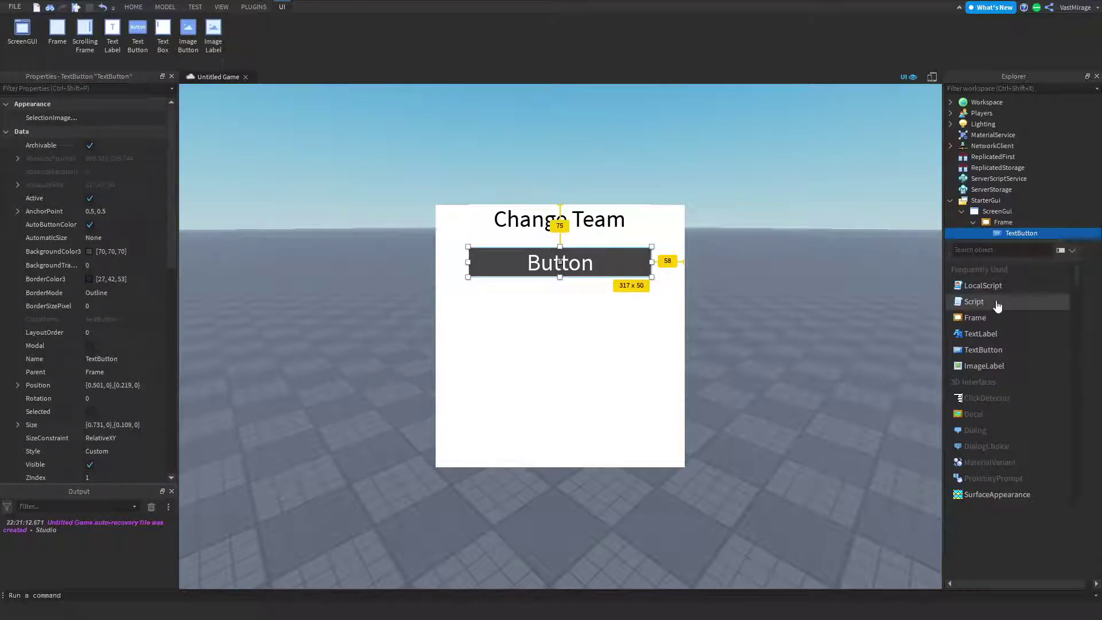
text(ob)
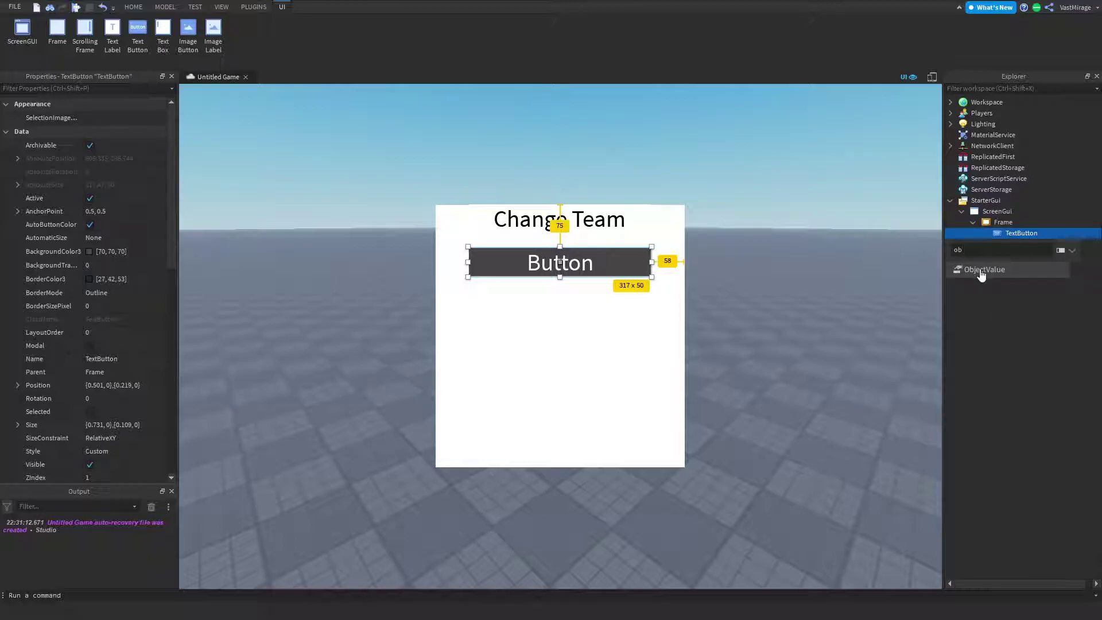
click(981, 275)
right_click(1022, 244)
click(990, 322)
text(Team)
key(Return)
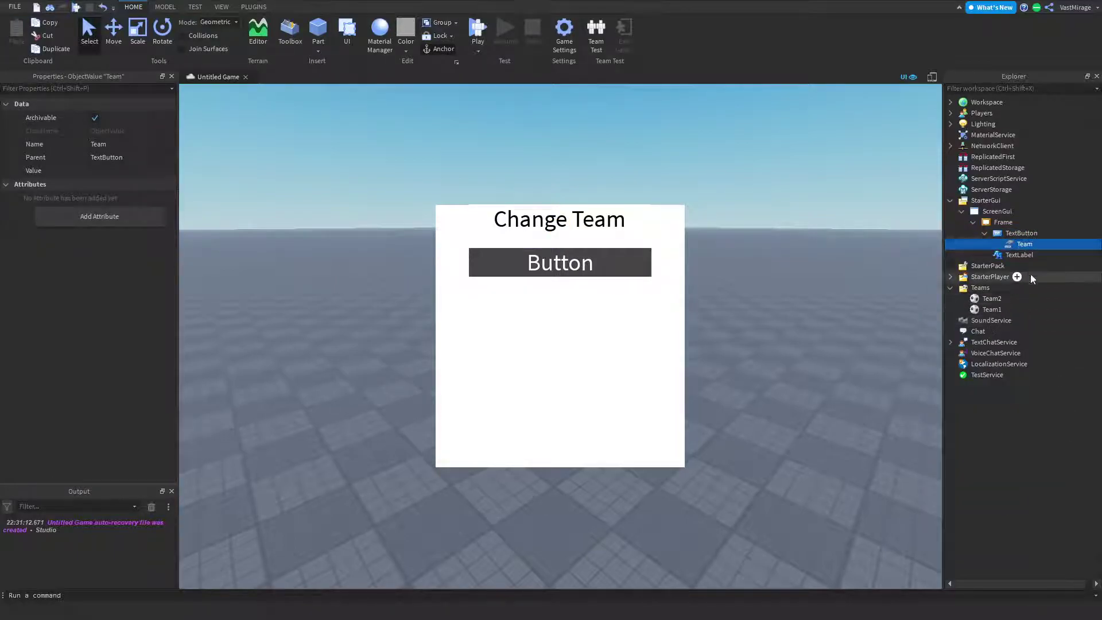
mouse_move(1043, 236)
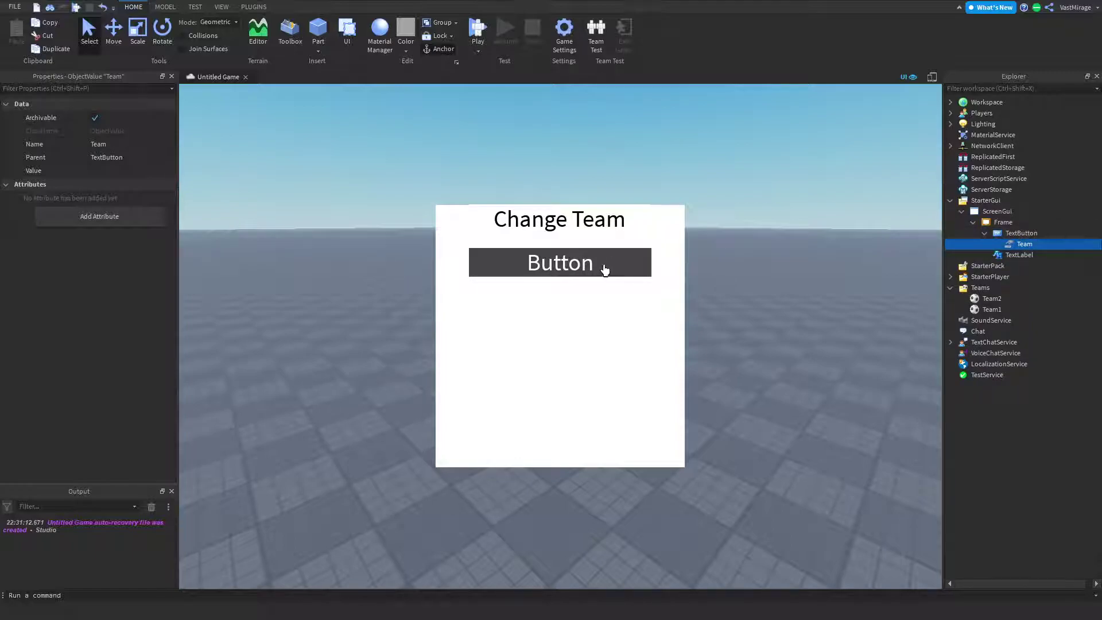
- Change the TextButton's Text property from 'Button' to 'Team 1'
click(1013, 234)
scroll(111, 298, down, 10)
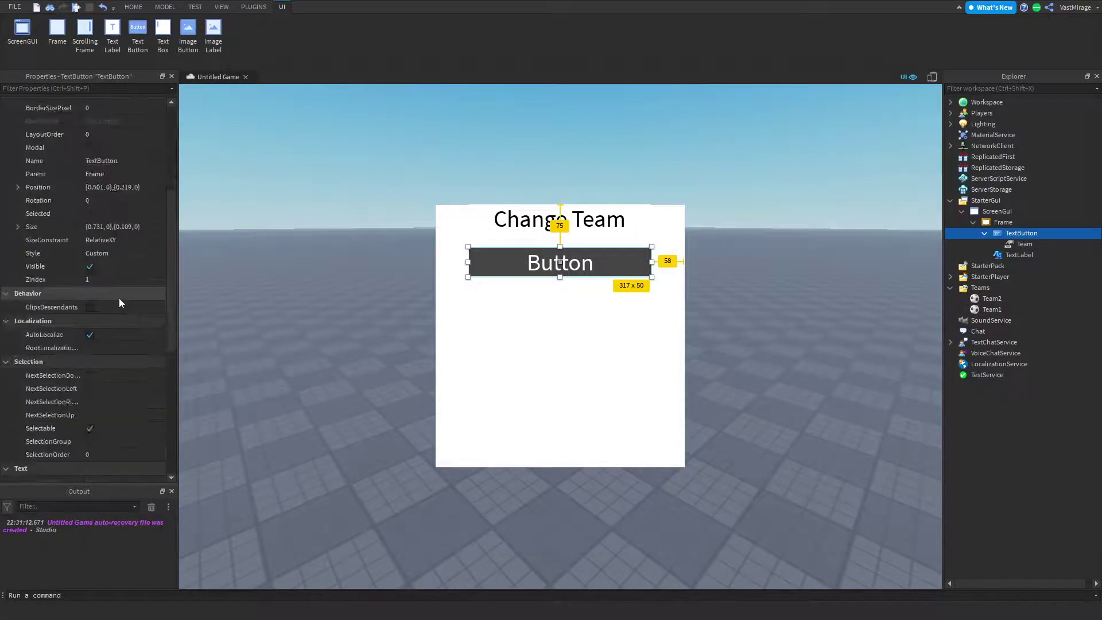
scroll(101, 333, down, 3)
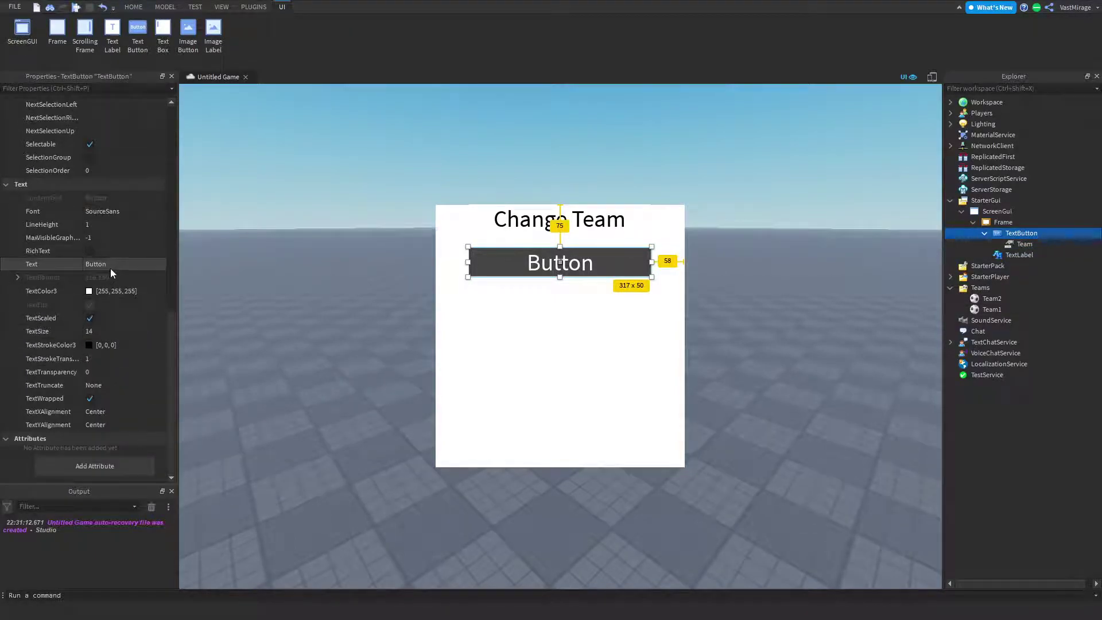
click(108, 263)
text(Team 1)
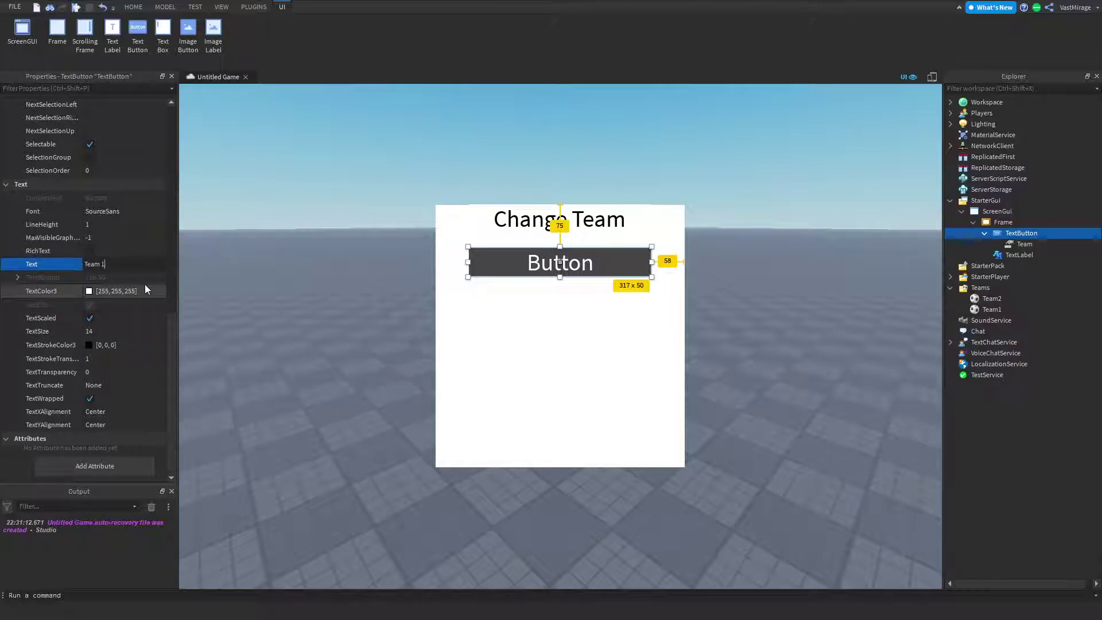
key(Return)
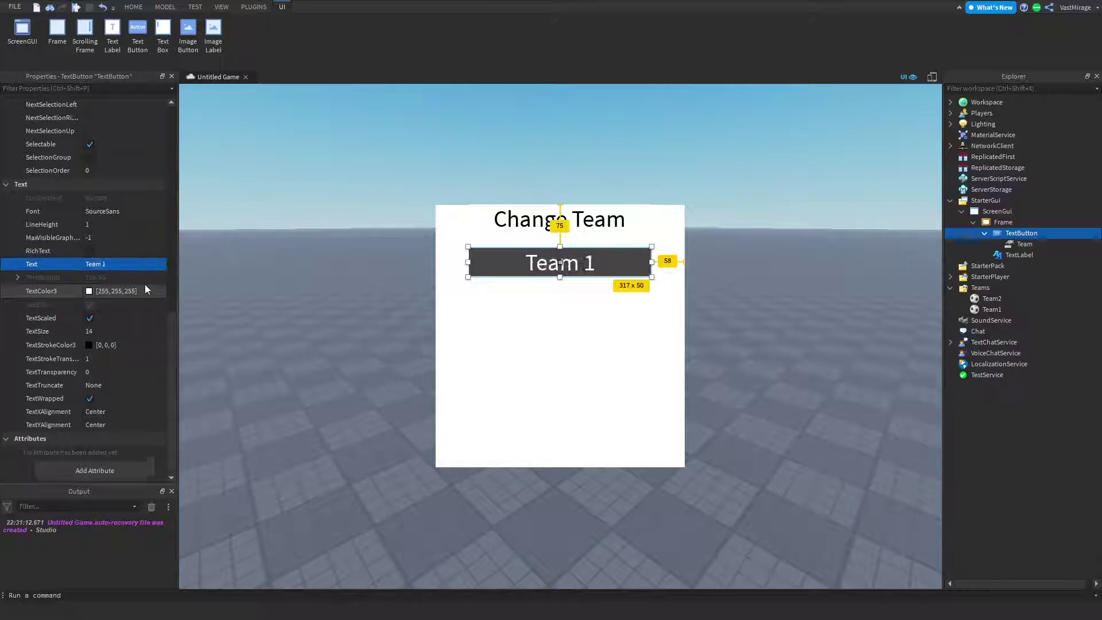
click(1027, 246)
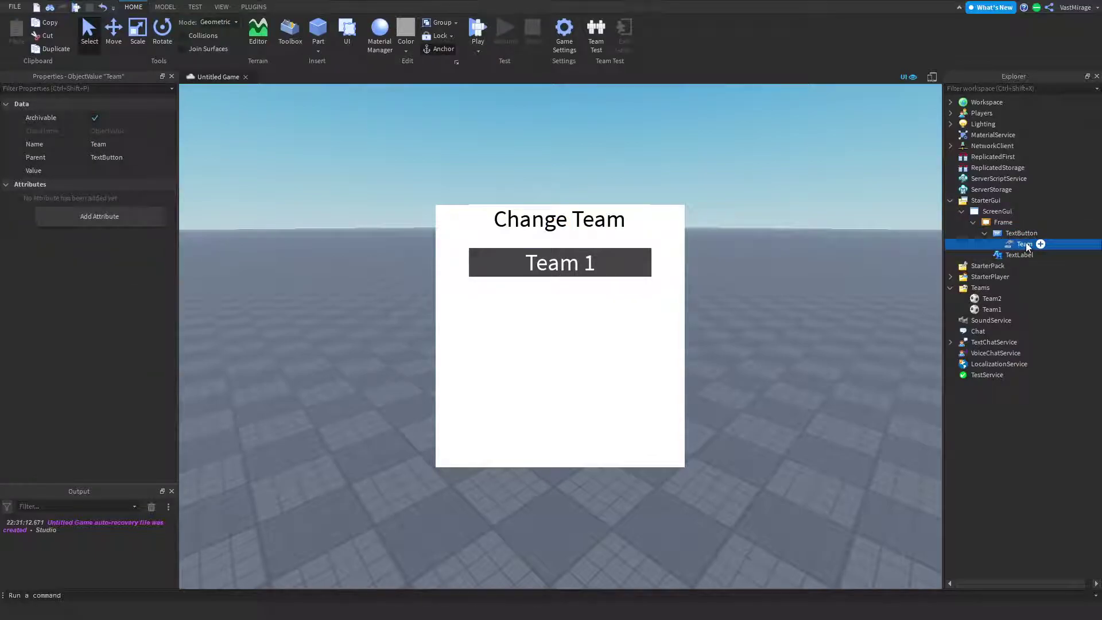
- Set the Team ObjectValue's Value to Team1 from the Teams service
click(81, 168)
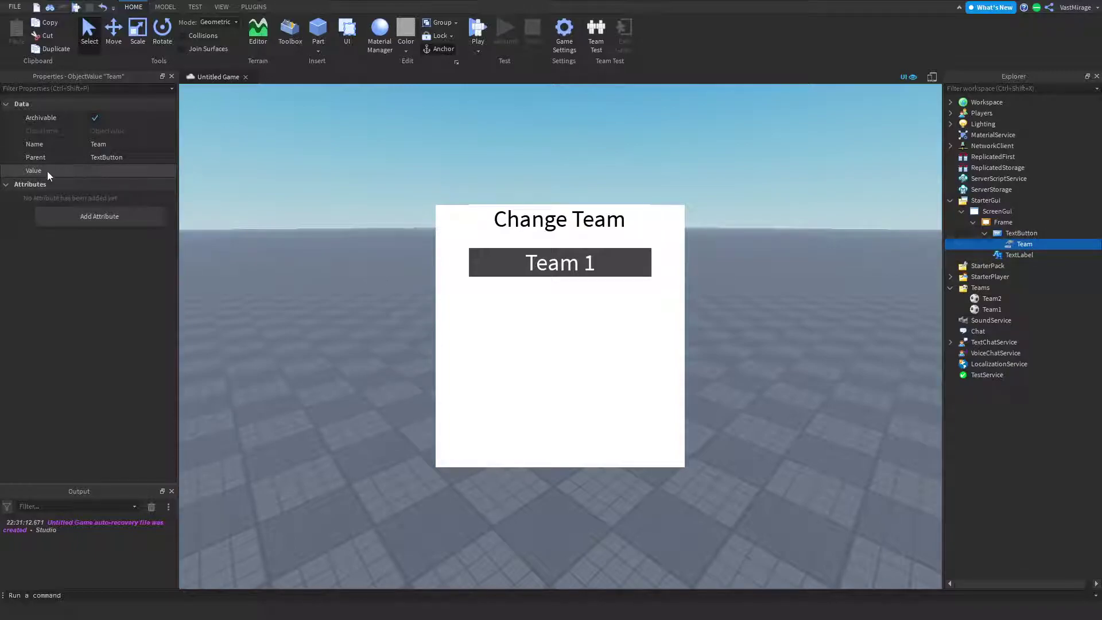
click(123, 170)
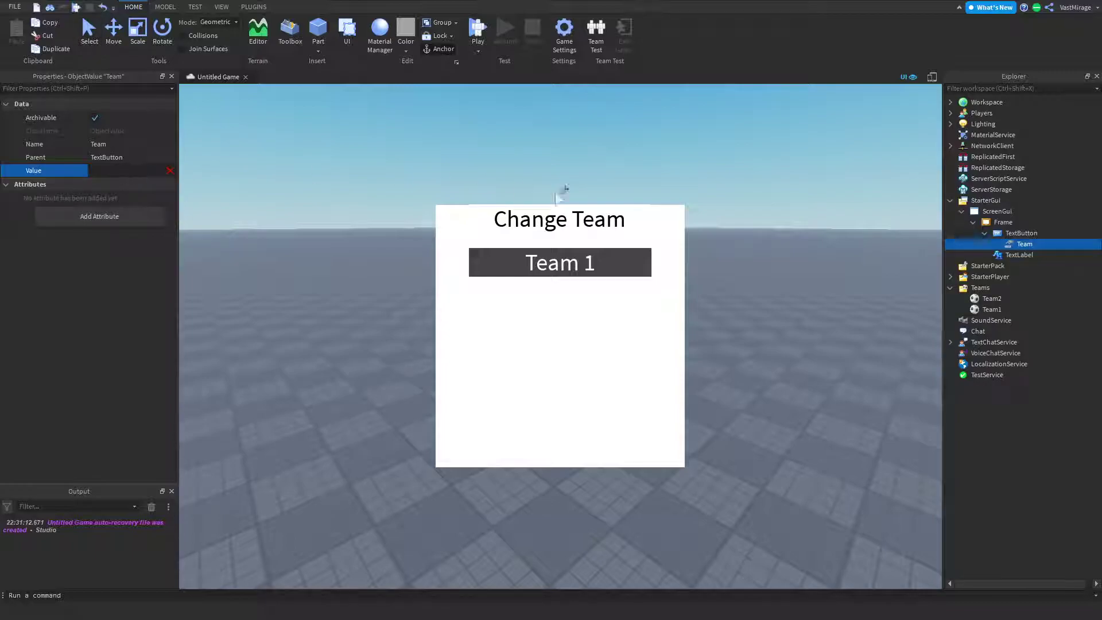
click(991, 309)
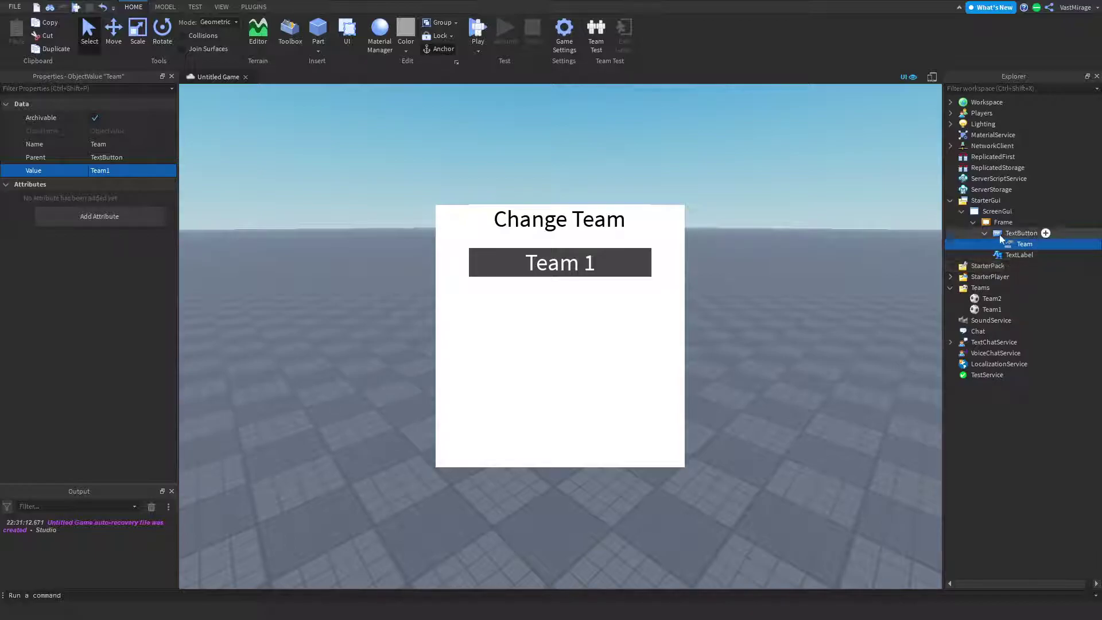
click(1046, 232)
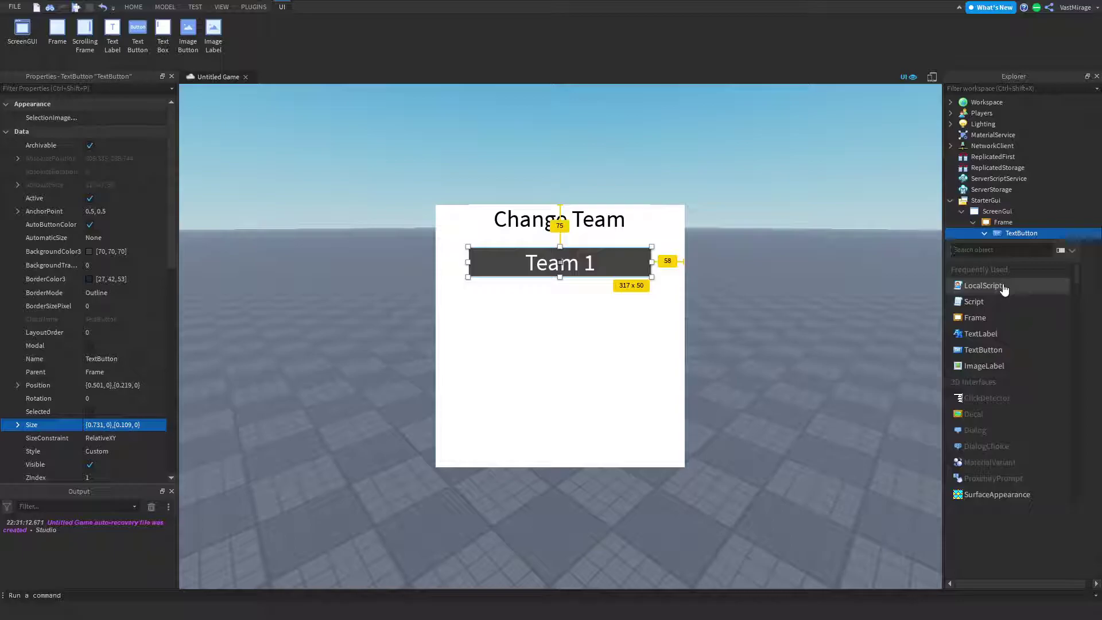
- Add a LocalScript to the button with a MouseButton1Click function setting local team = script.Parent.Team
click(983, 285)
key(ctrl+a)
key(BackSpace)
text(script.)
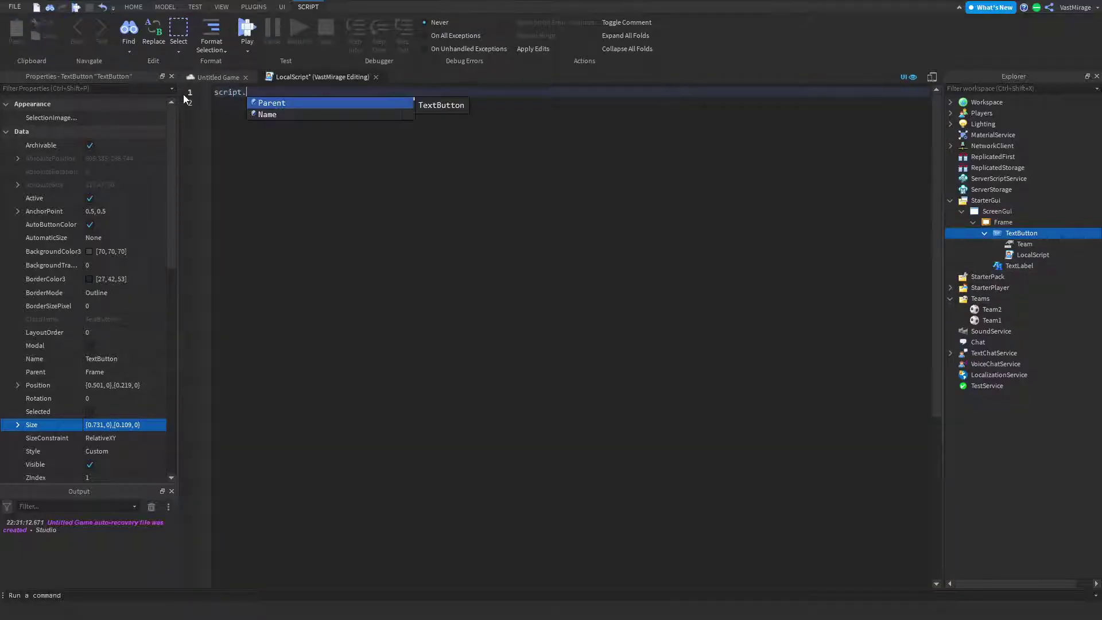
text(Parent.MouseButton1Click:Connect(function())
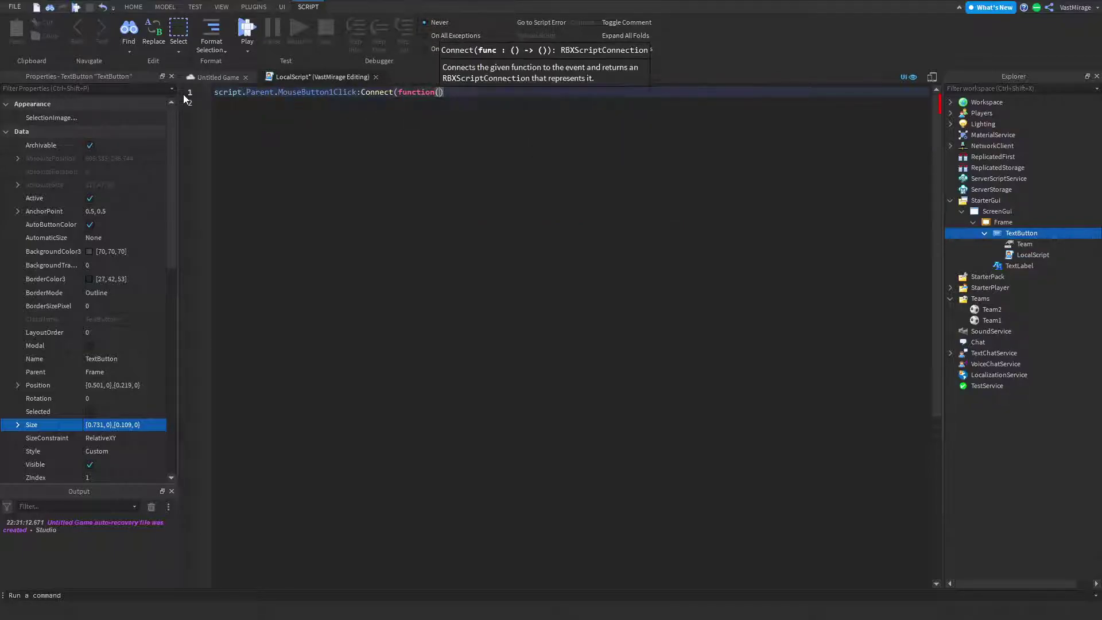
key(Return)
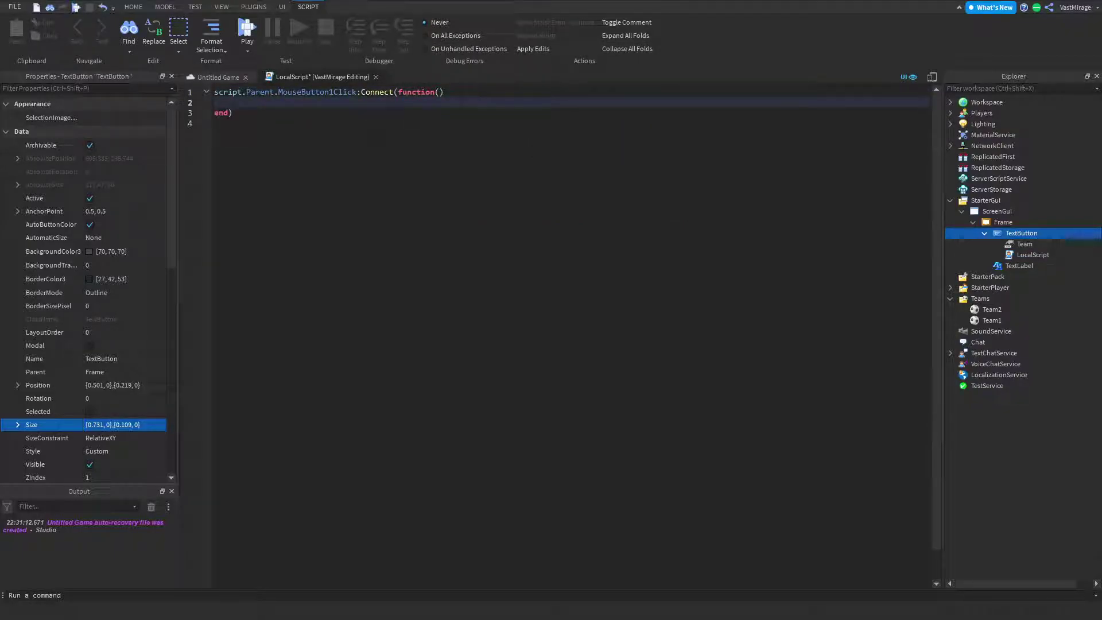
text(local team = script.Parent.T)
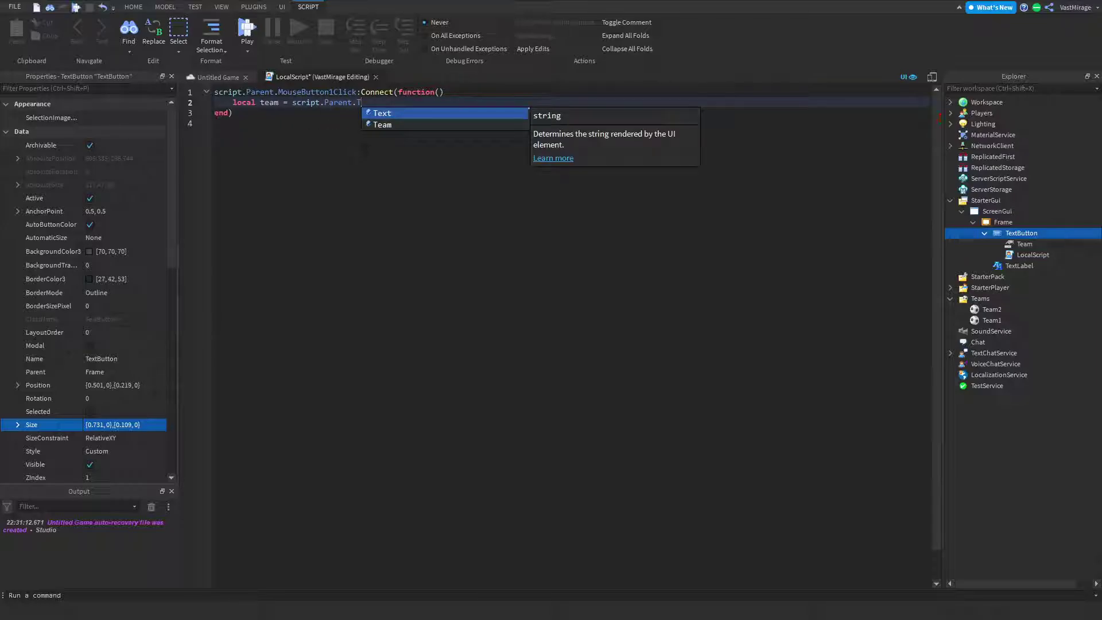
text(eam)
key(Return)
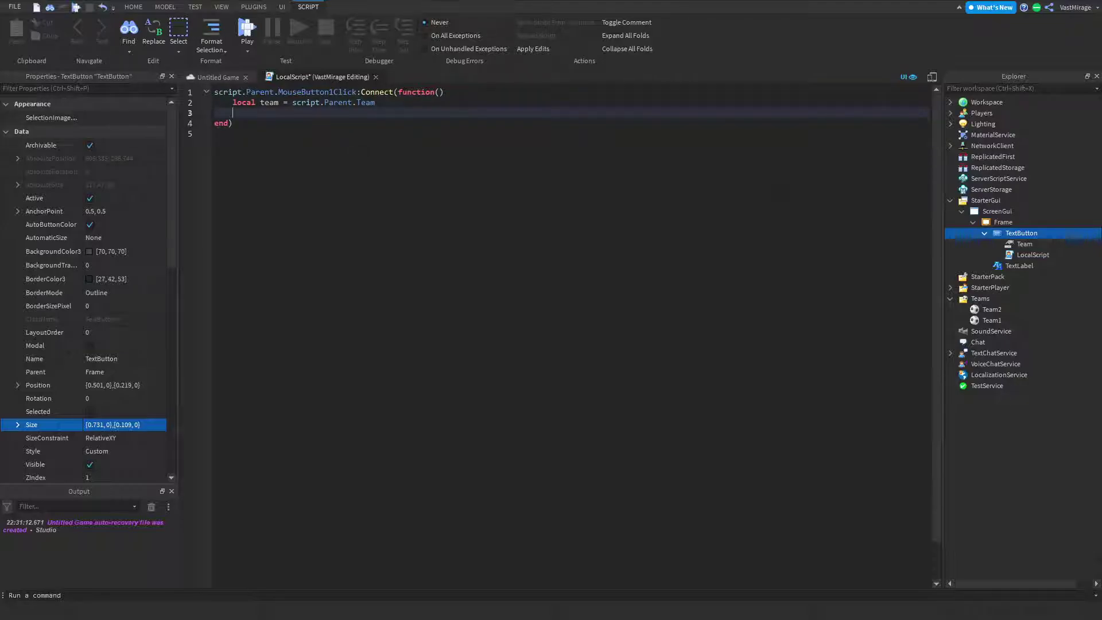
click(998, 168)
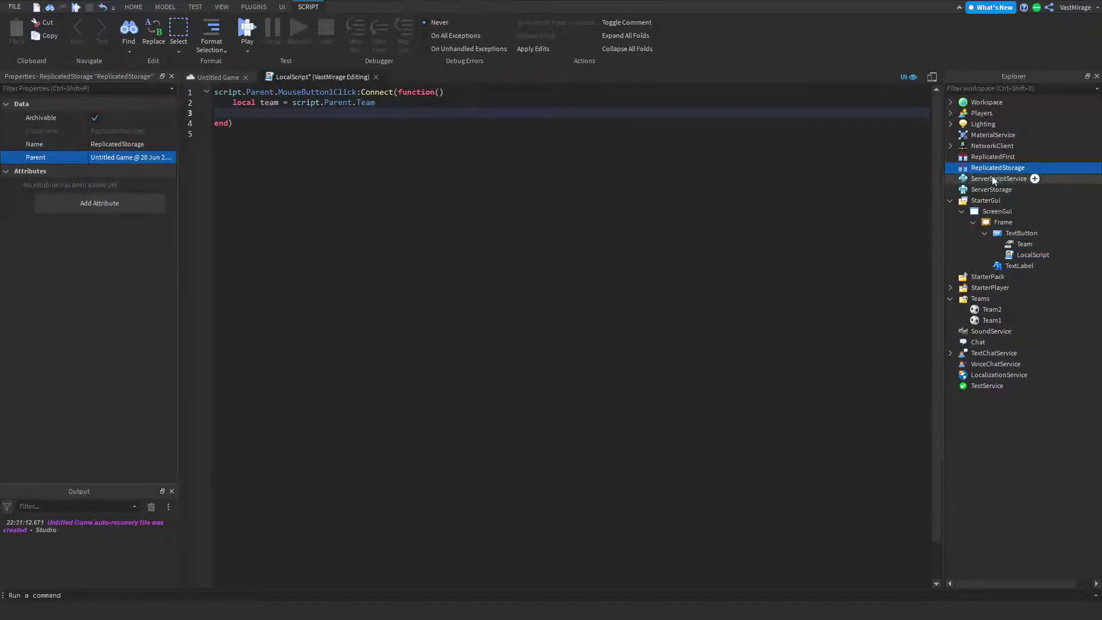
- Insert a RemoteEvent into ReplicatedStorage and rename it ChangeTeam
click(1034, 167)
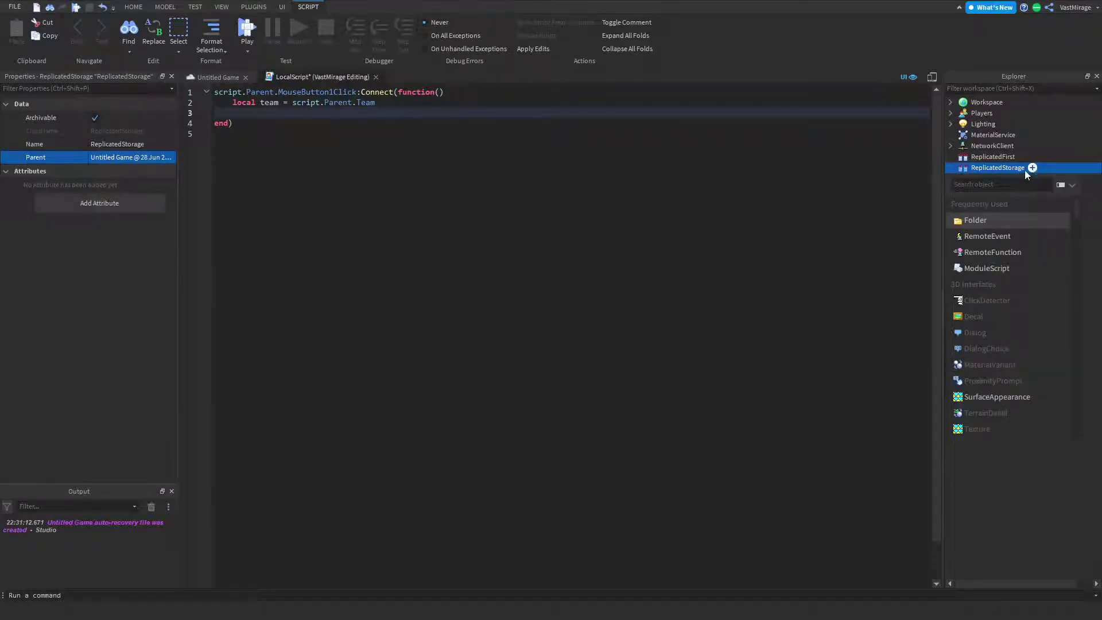
click(986, 237)
right_click(997, 178)
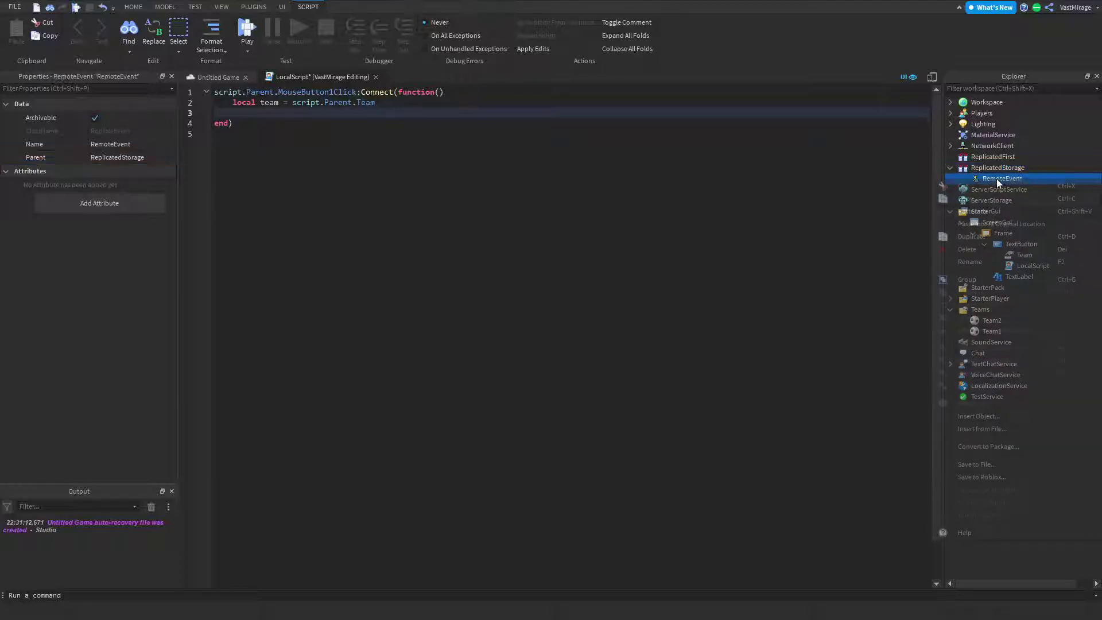
click(991, 264)
text(ChangeTeam)
key(Return)
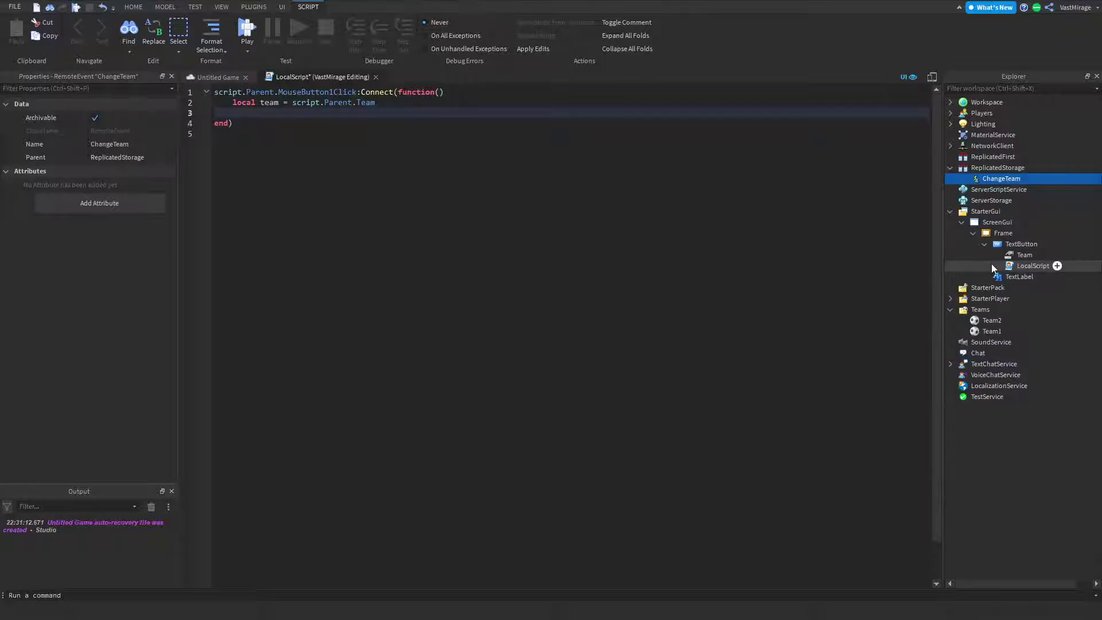
- Add game.ReplicatedStorage.ChangeTeam:FireServer(team.Value) to the LocalScript, then return to the game view
click(369, 113)
text(game.Rep)
key(Tab)
text(Chan)
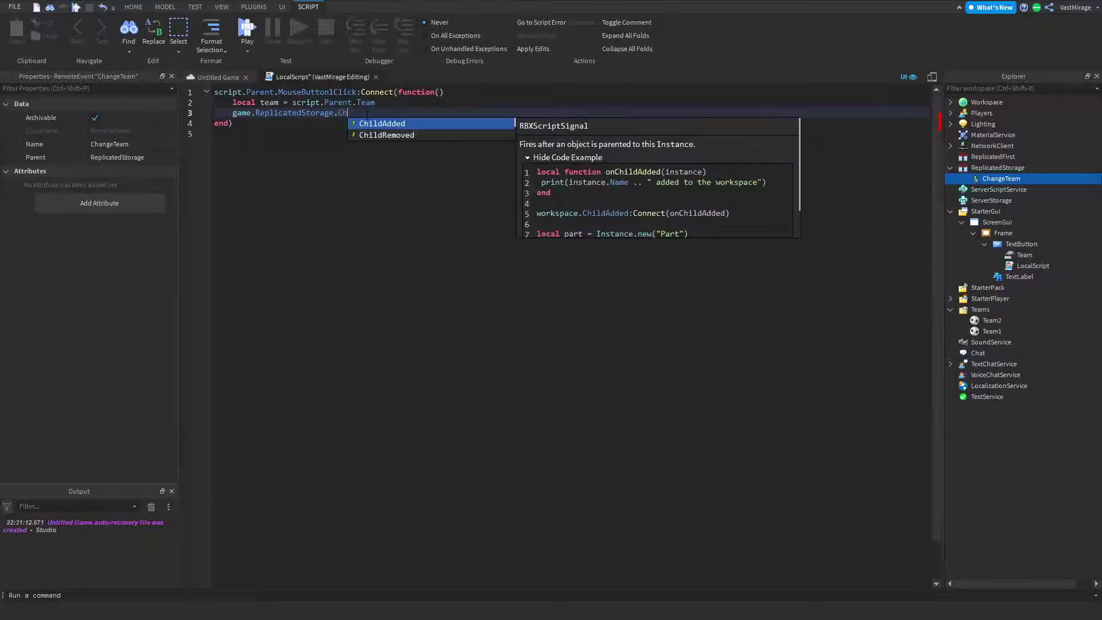
key(Tab)
text(:F)
key(Tab)
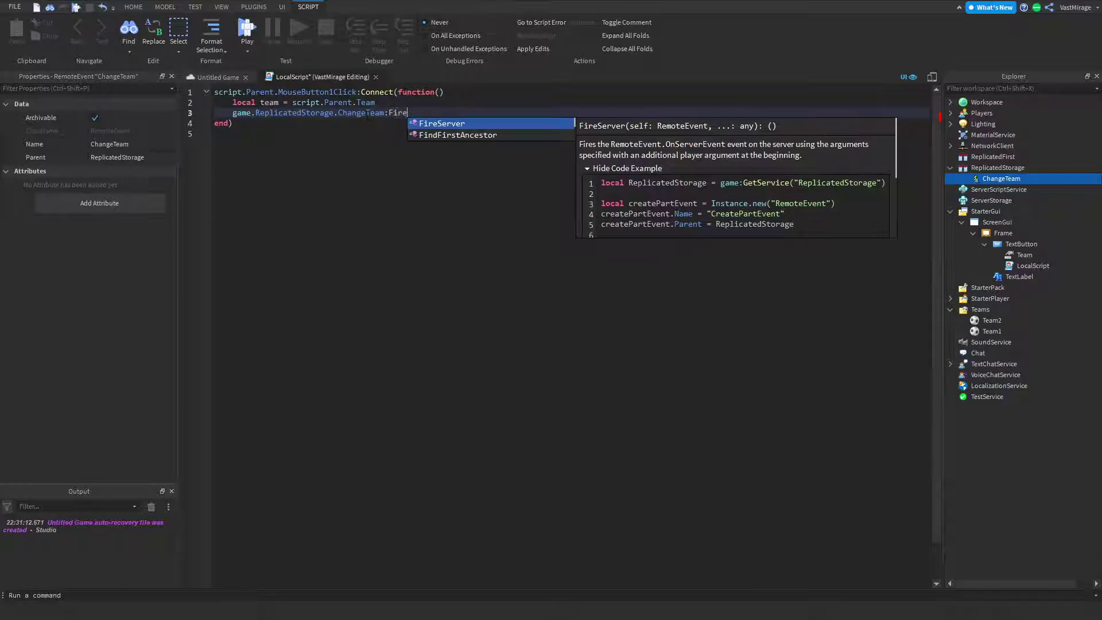
text((team.Va)
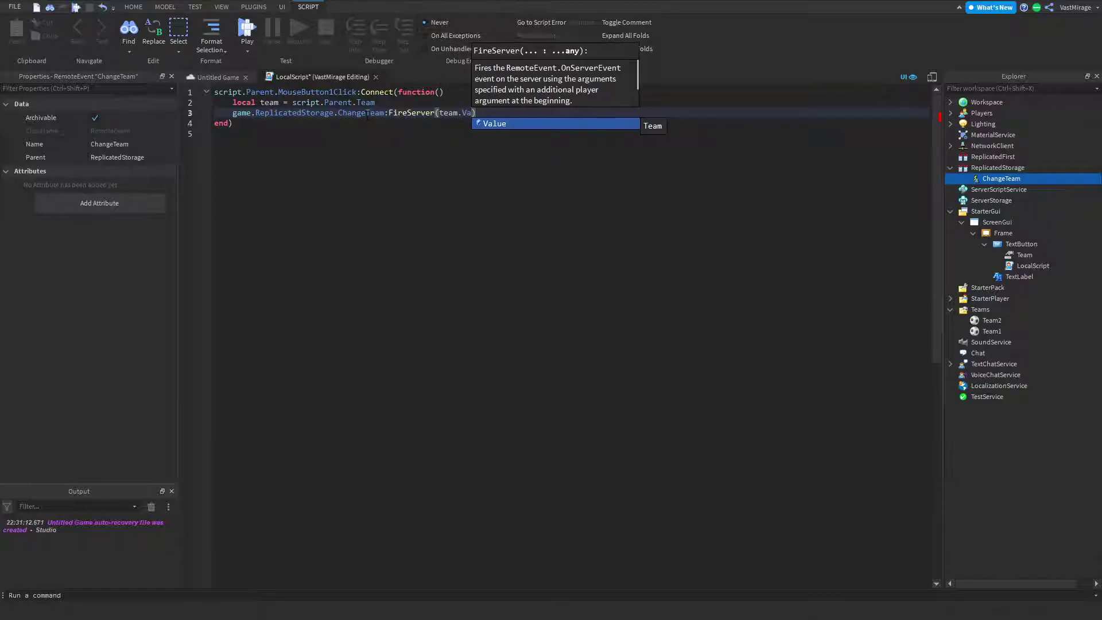
key(Tab)
click(428, 173)
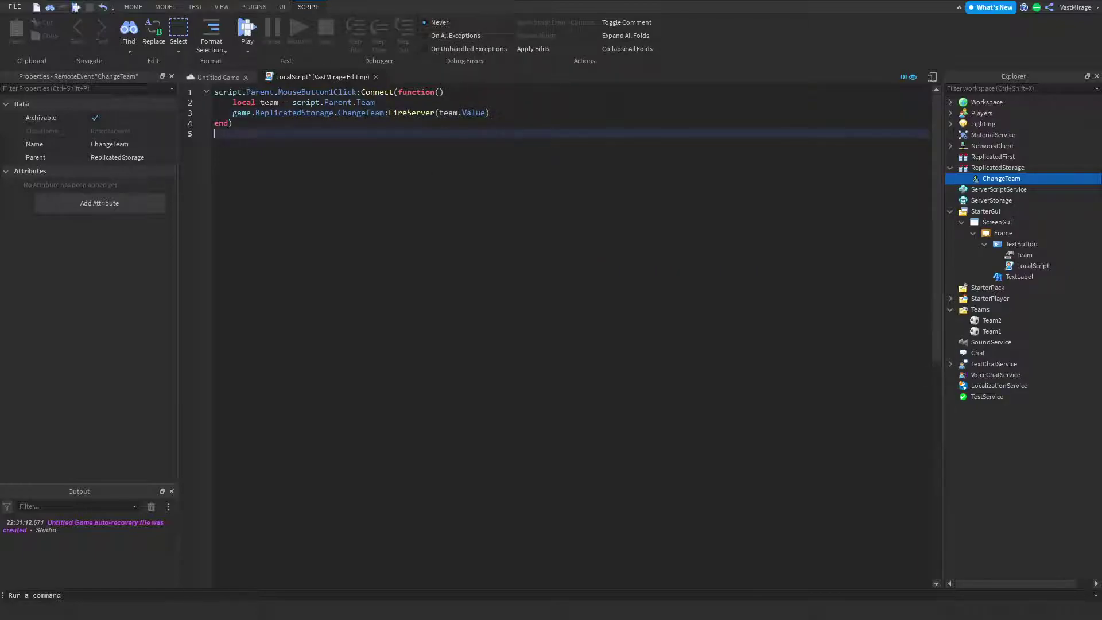
click(207, 78)
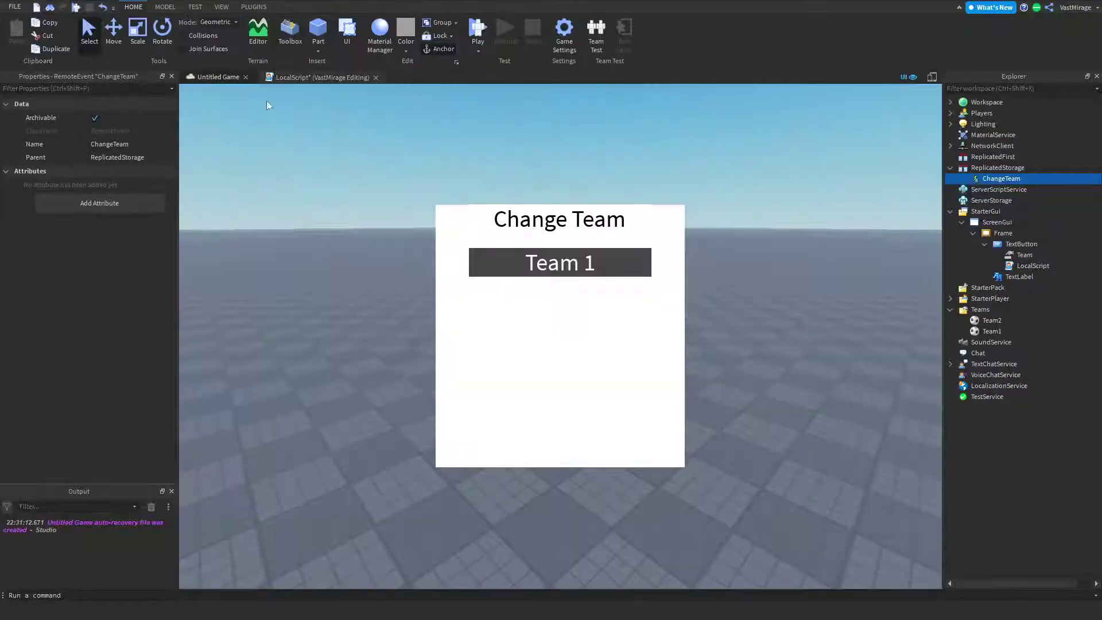
- Duplicate the Team 1 button, place the copy below it, and relabel it 'Team 2'
right_drag(850, 224, 890, 244)
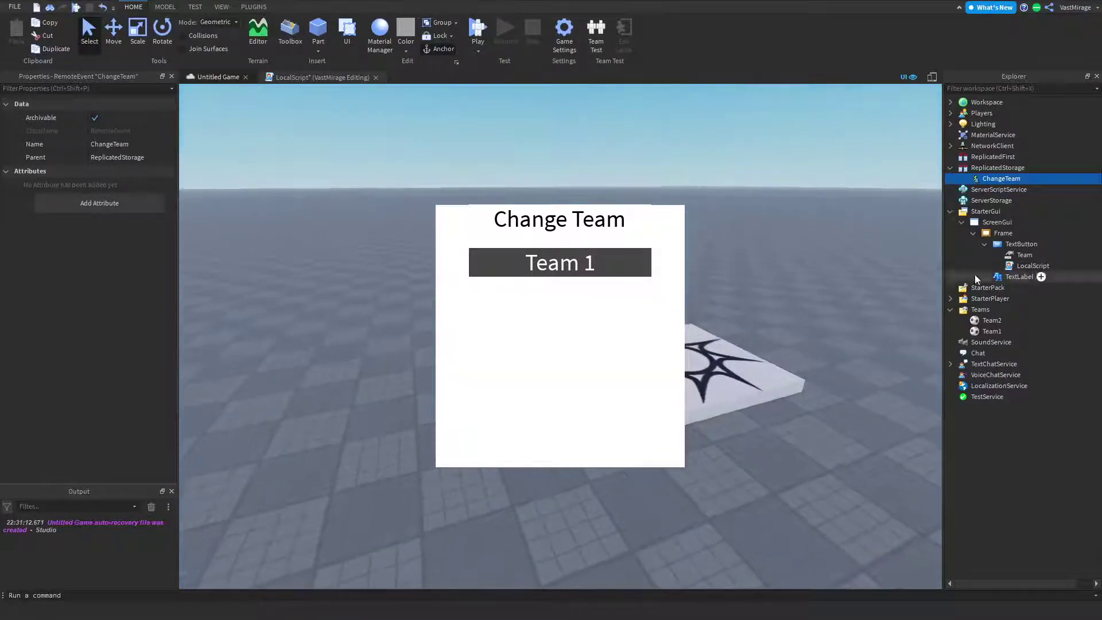
click(1020, 246)
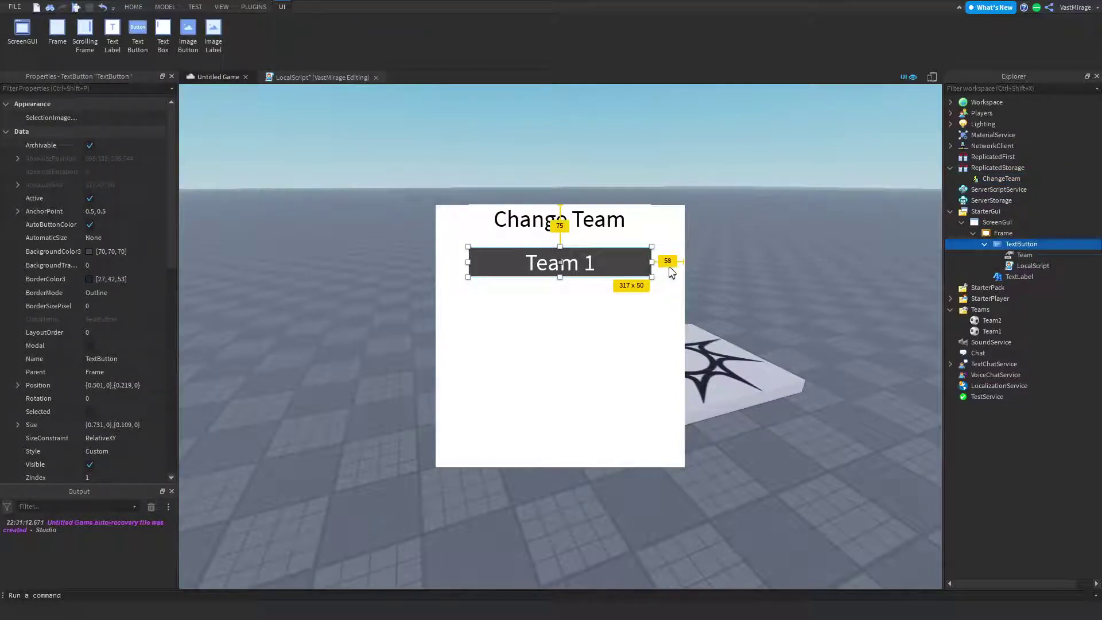
key(ctrl+d)
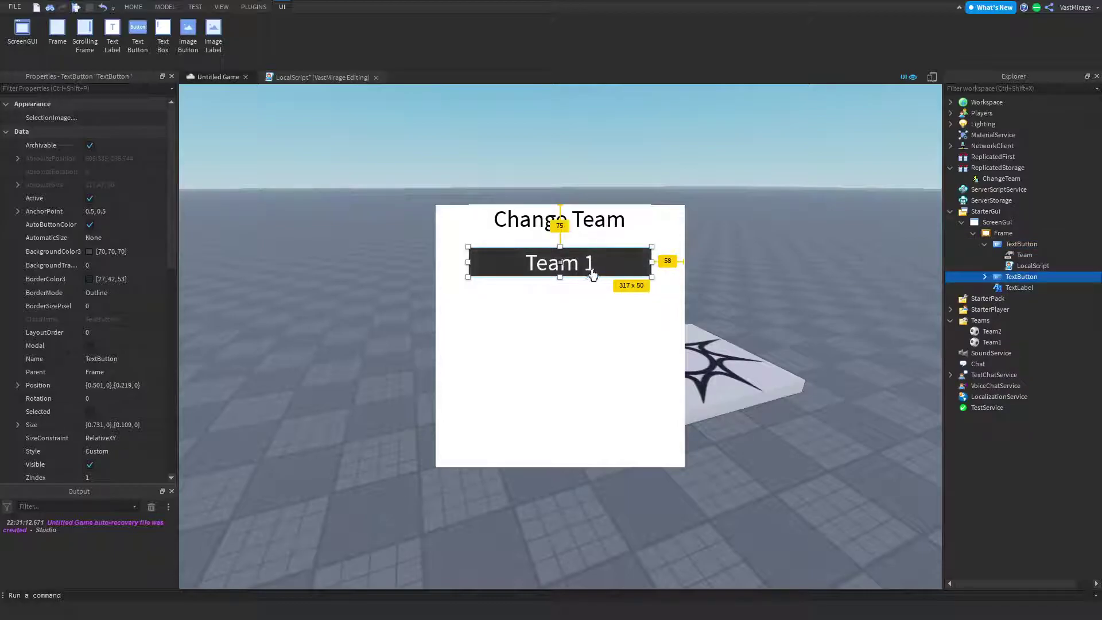
drag(601, 266, 601, 305)
double_click(600, 303)
text(2)
key(Return)
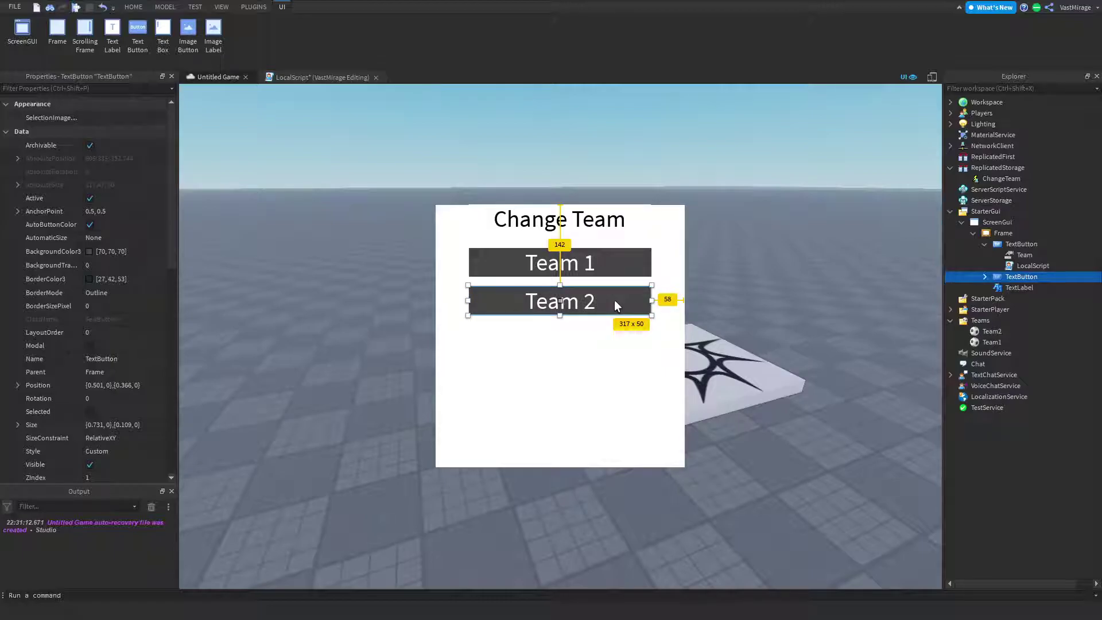
- Point the second button's Team ObjectValue at Team2
click(985, 277)
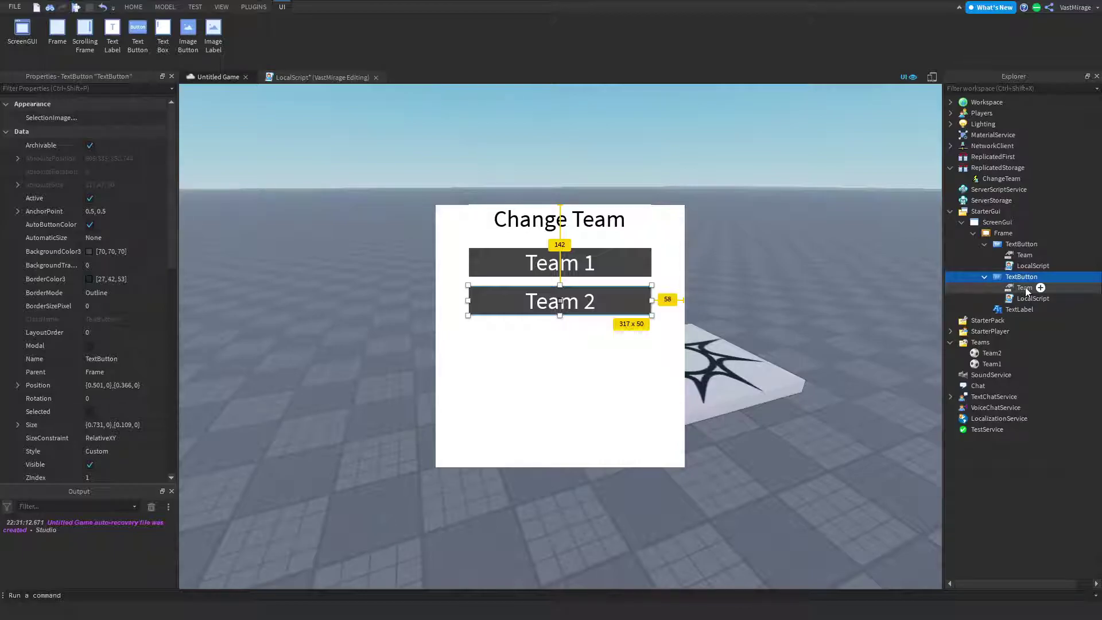
click(1017, 288)
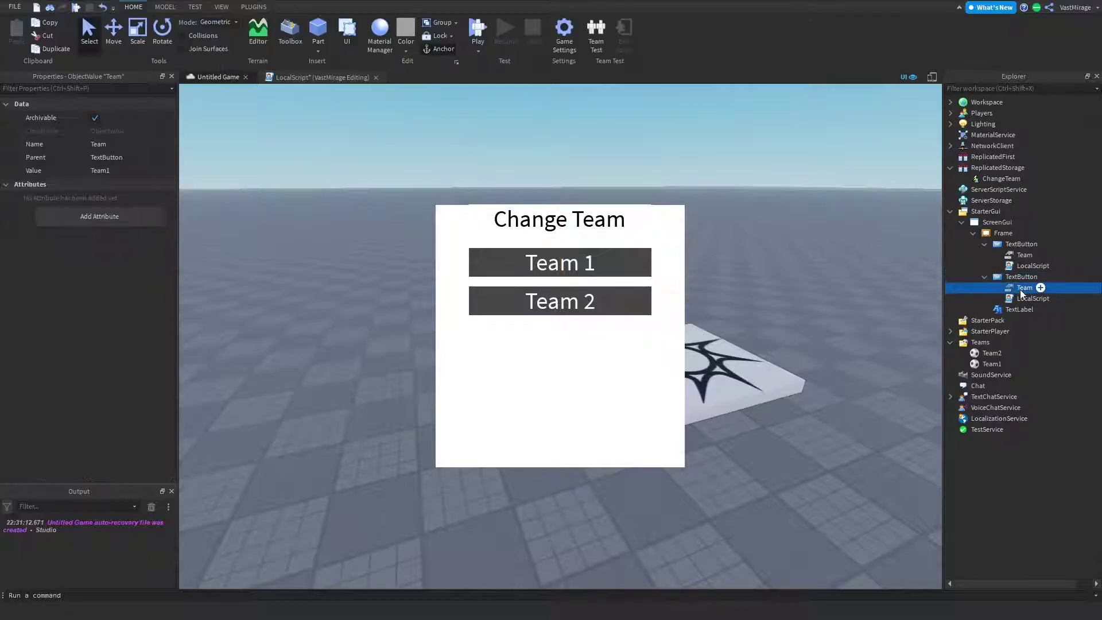
click(120, 171)
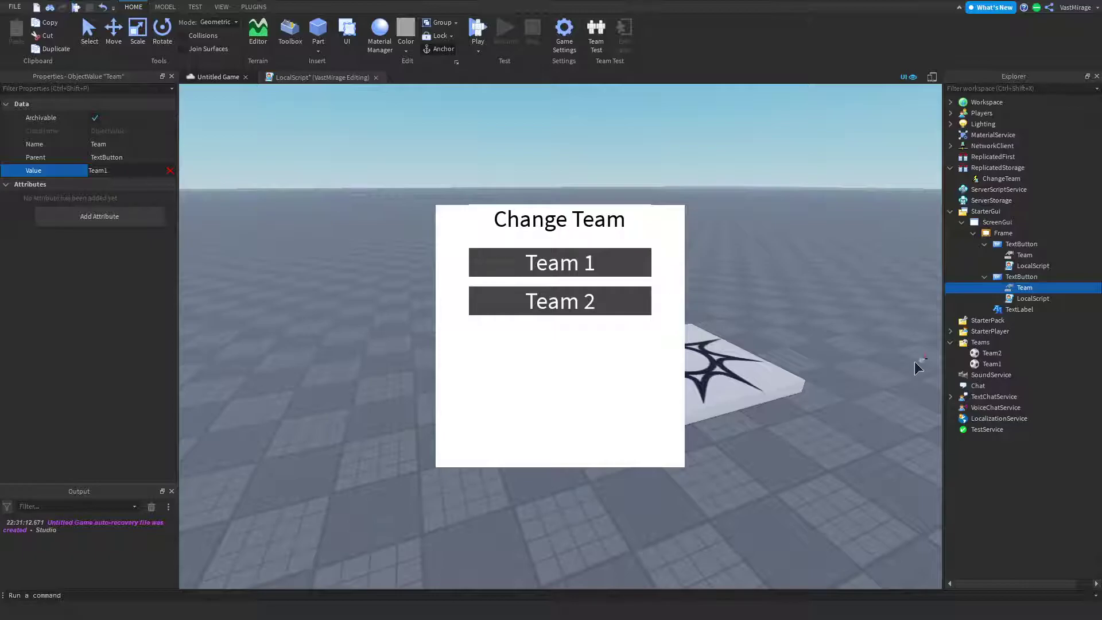
click(993, 352)
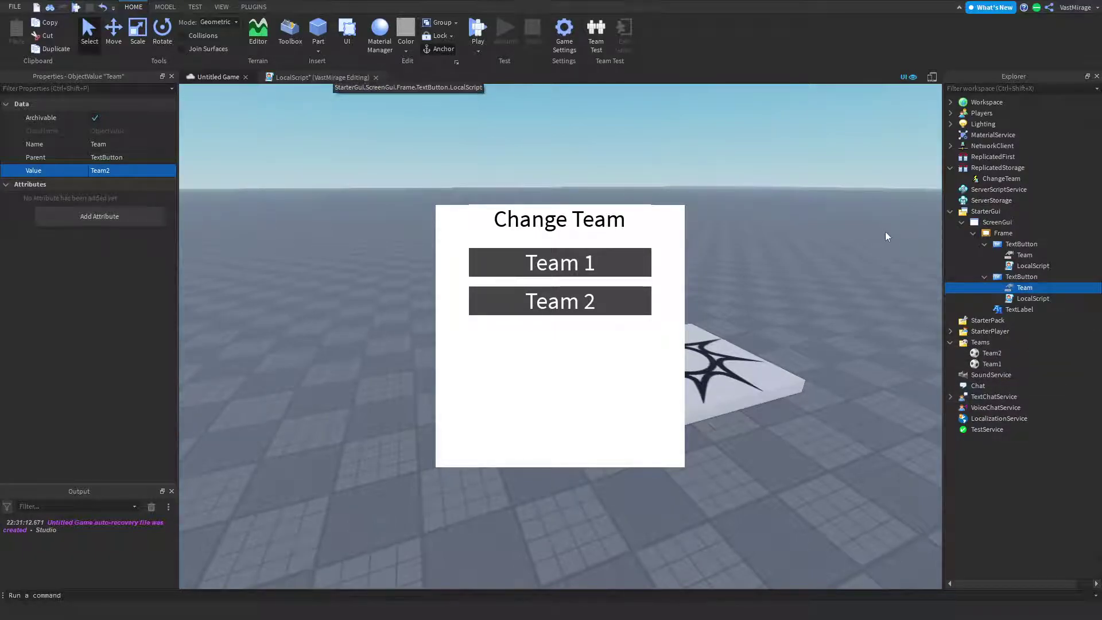
- Insert a new Script into ServerScriptService and clear its placeholder code
click(1011, 191)
click(1035, 189)
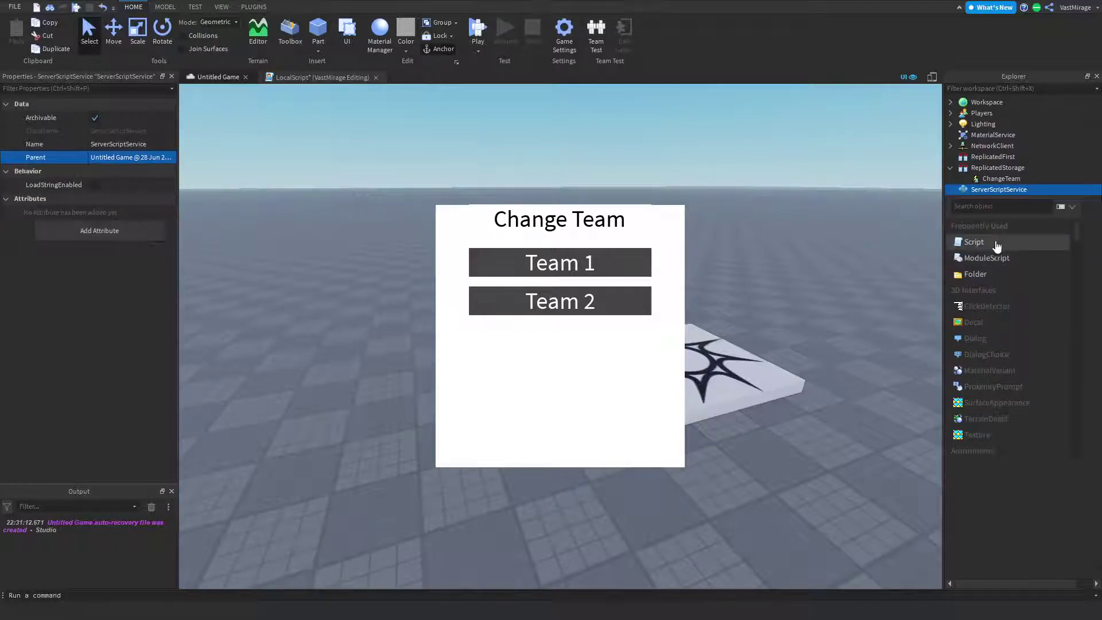
click(998, 247)
key(ctrl+a)
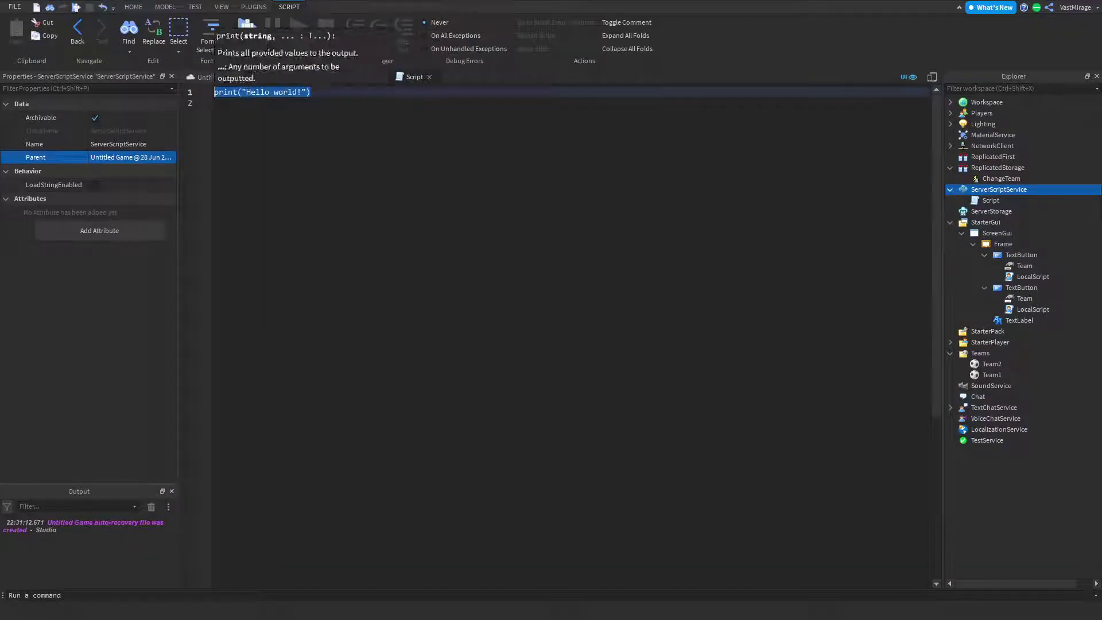
key(BackSpace)
- Write game.ReplicatedStorage.ChangeTeam.OnServerEvent:Connect(function(player, team) setting player.Team = team
text(game.Re)
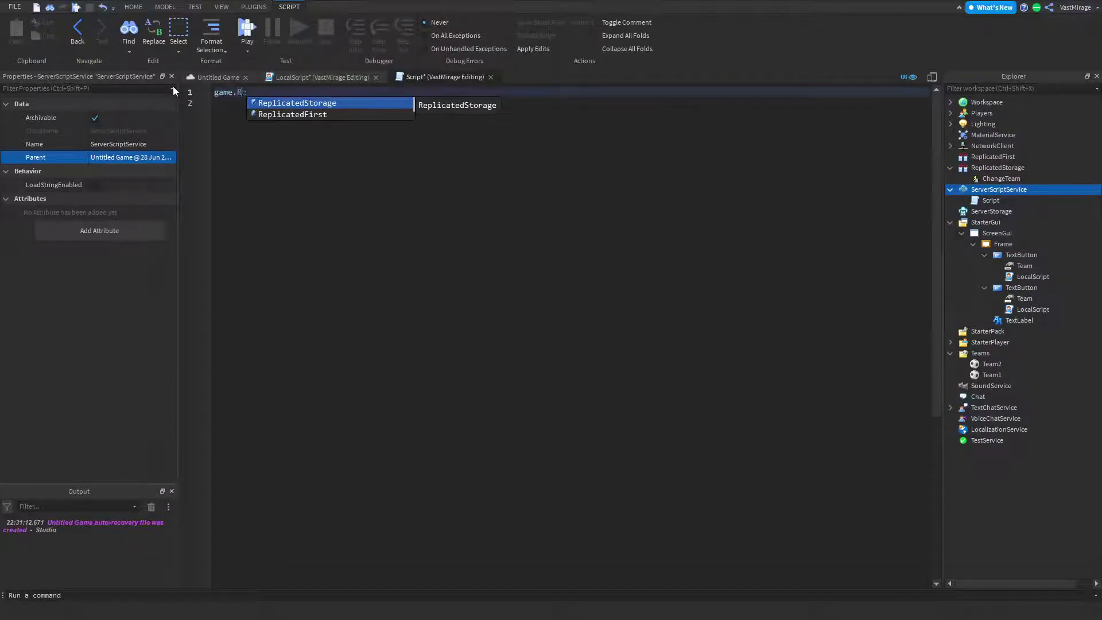
key(Tab)
text(.)
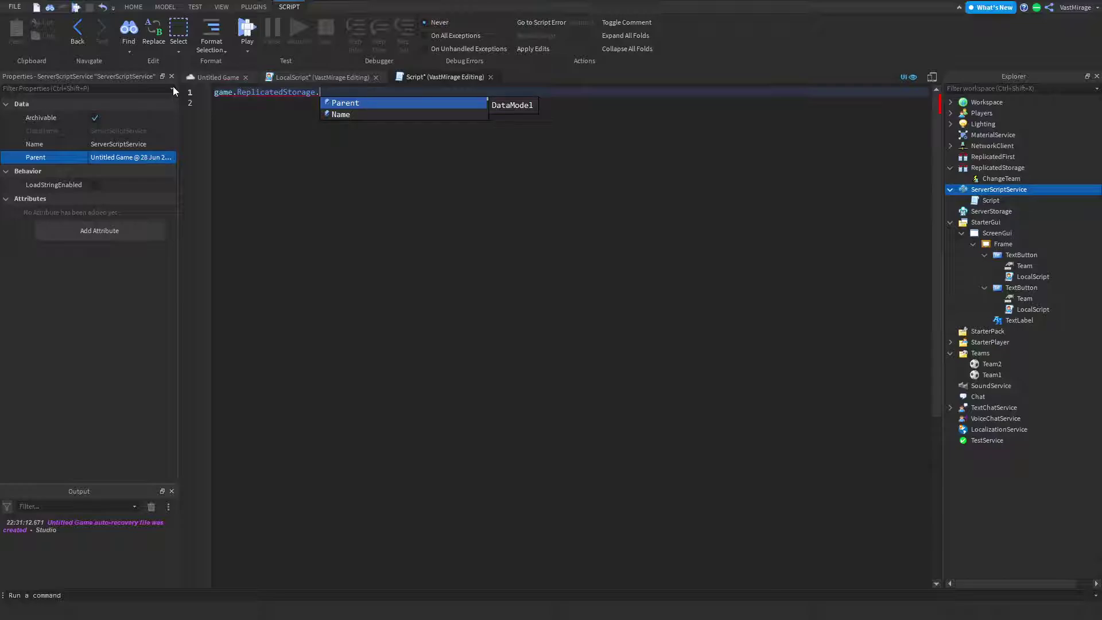
text(Cha)
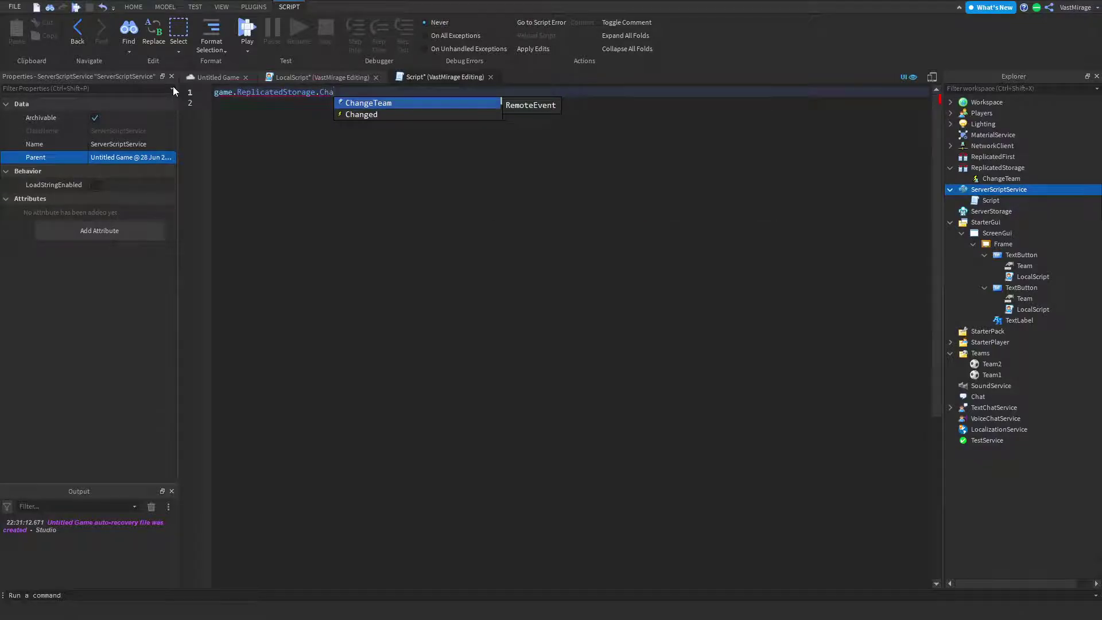
key(Tab)
text(.O)
key(Tab)
text(:C)
key(Tab)
text((function()
text(play)
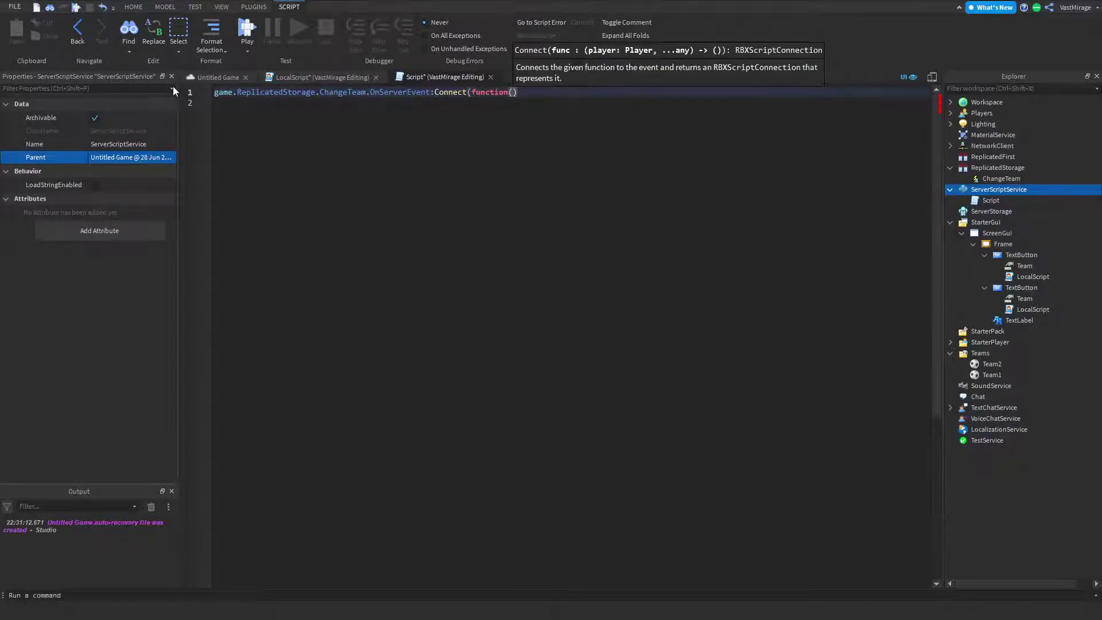
text(er, team))
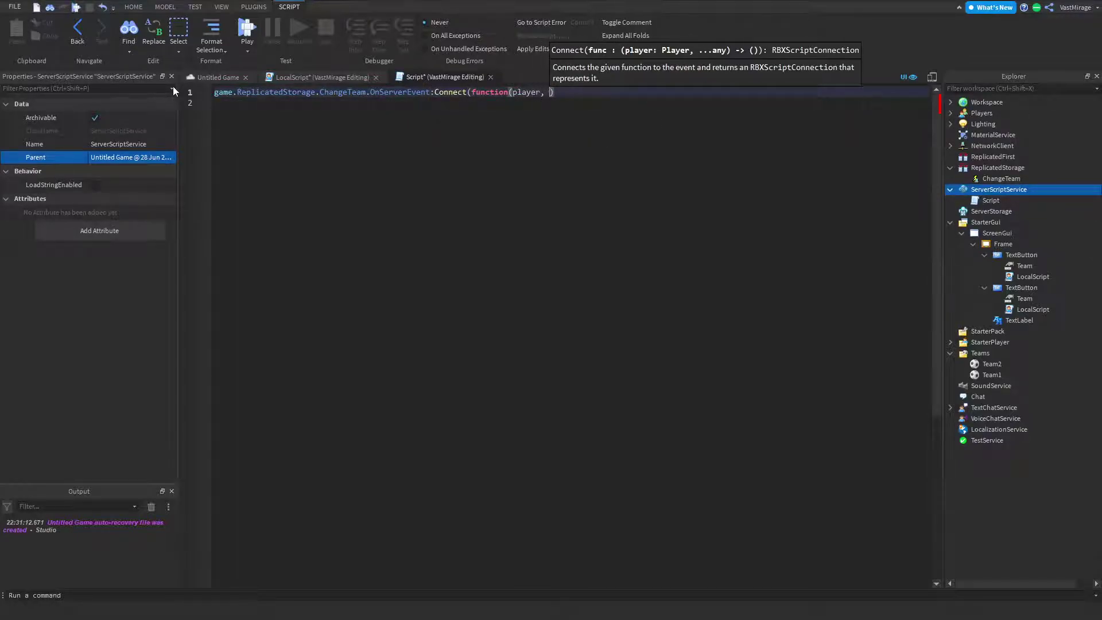
key(Return)
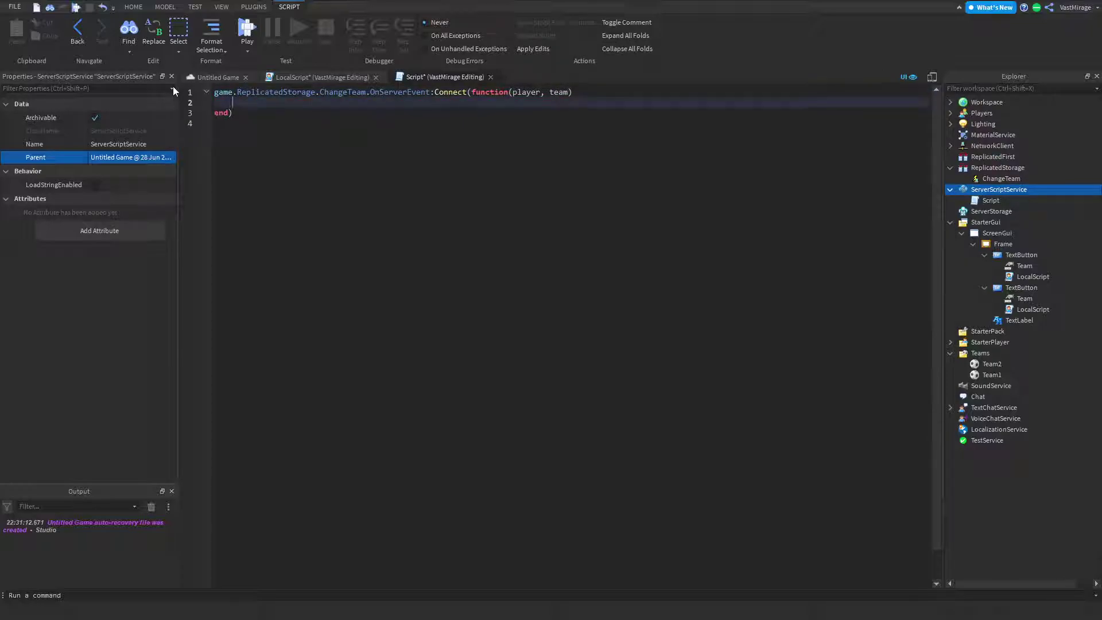
text(player.)
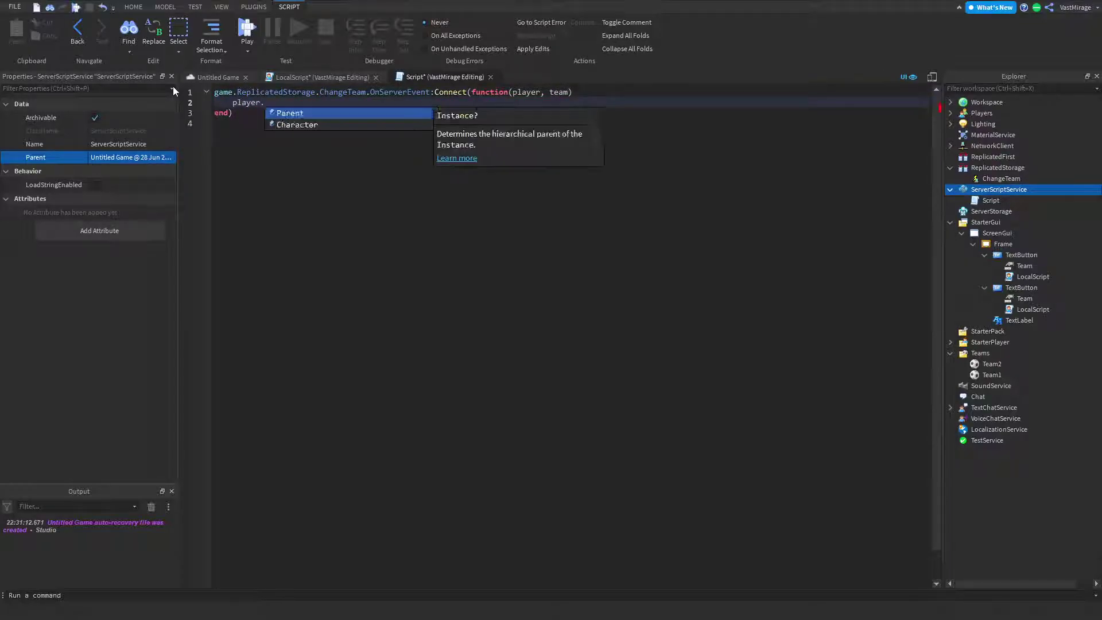
text(Team = team)
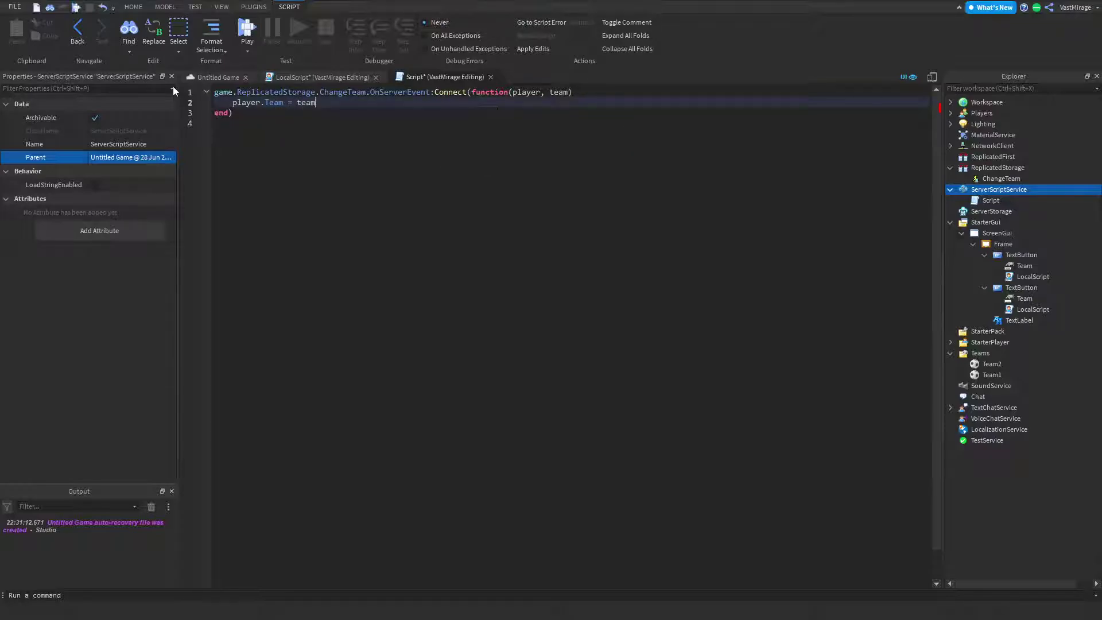
click(303, 161)
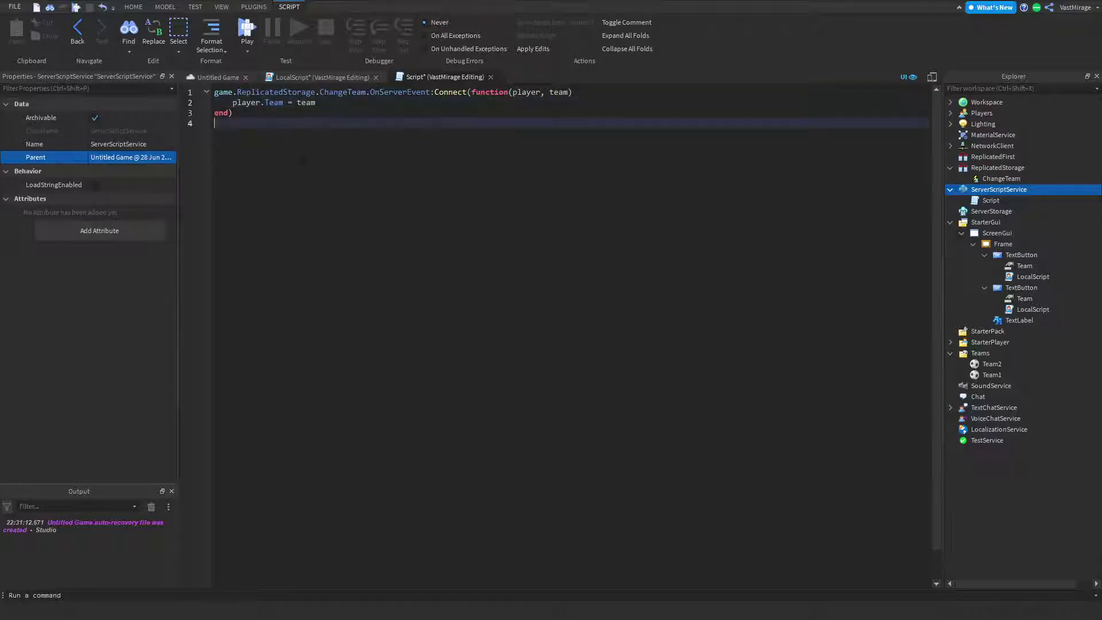
- Playtest the game from the Untitled Game scene, check the player's team, then stop testing
click(215, 78)
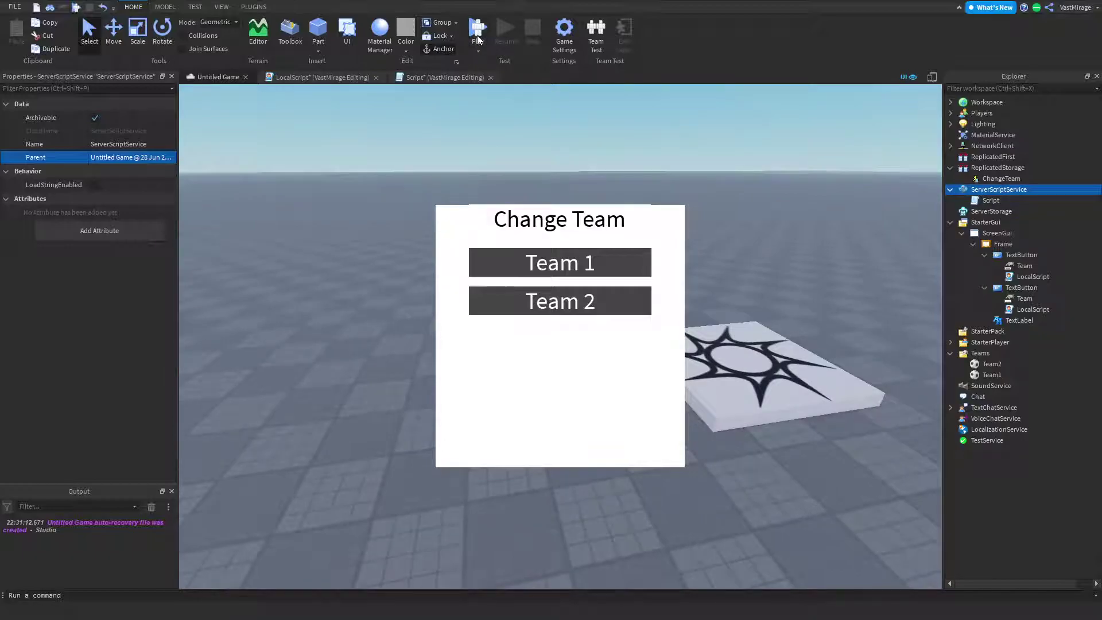
click(478, 31)
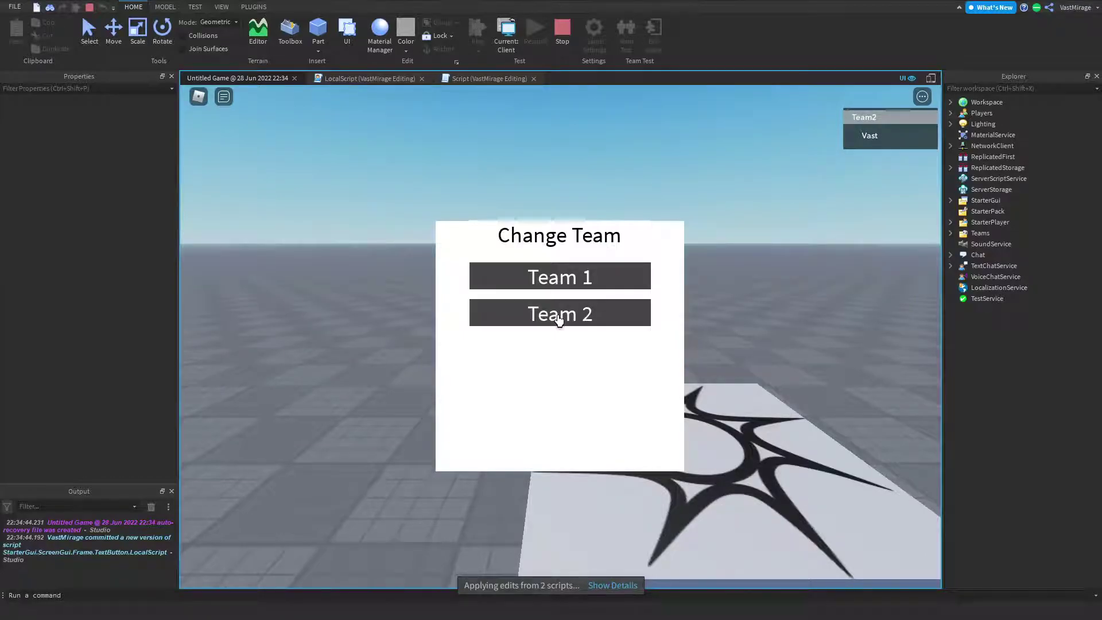
right_drag(732, 217, 733, 217)
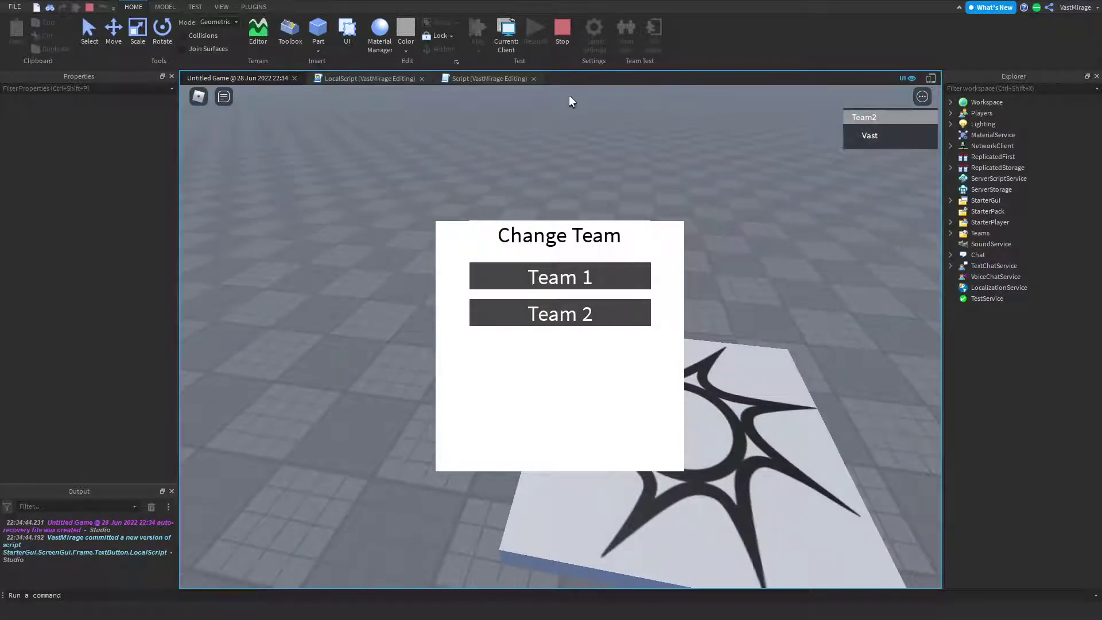
click(568, 39)
click(996, 375)
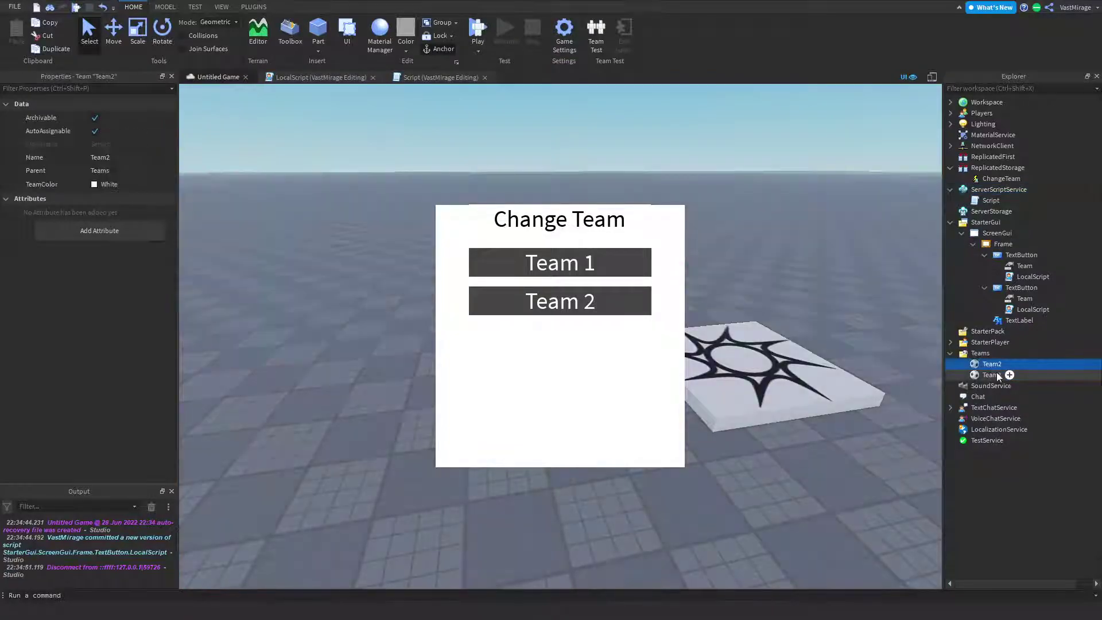
- Set Team2's TeamColor from White to Pastel orange and start a new playtest
click(732, 256)
right_drag(732, 256, 732, 256)
click(987, 376)
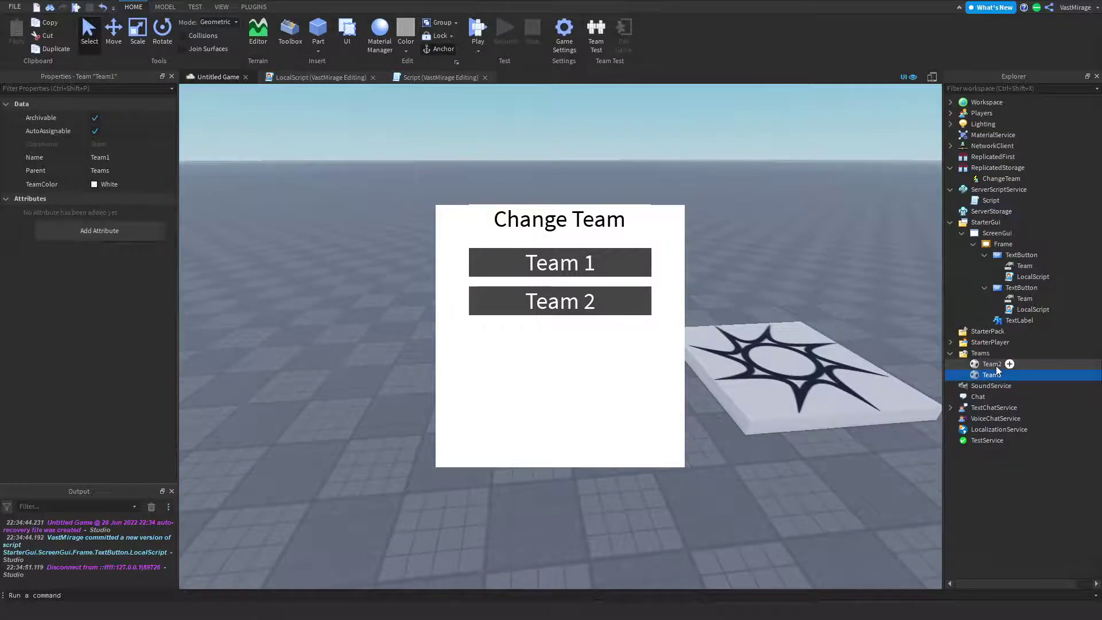
click(994, 365)
click(143, 185)
click(165, 320)
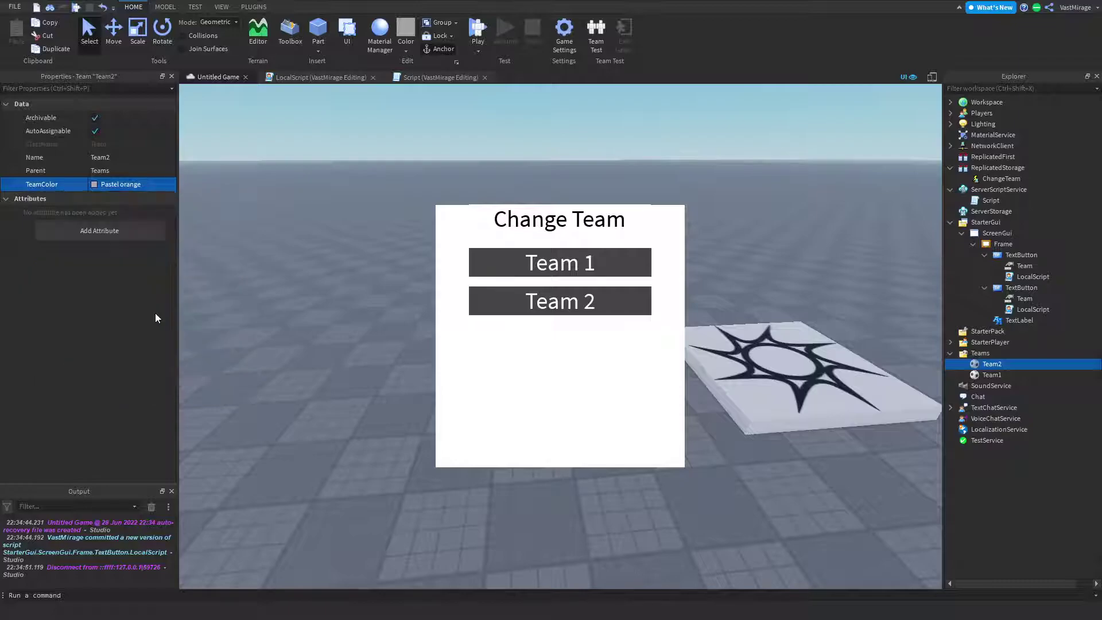
click(478, 28)
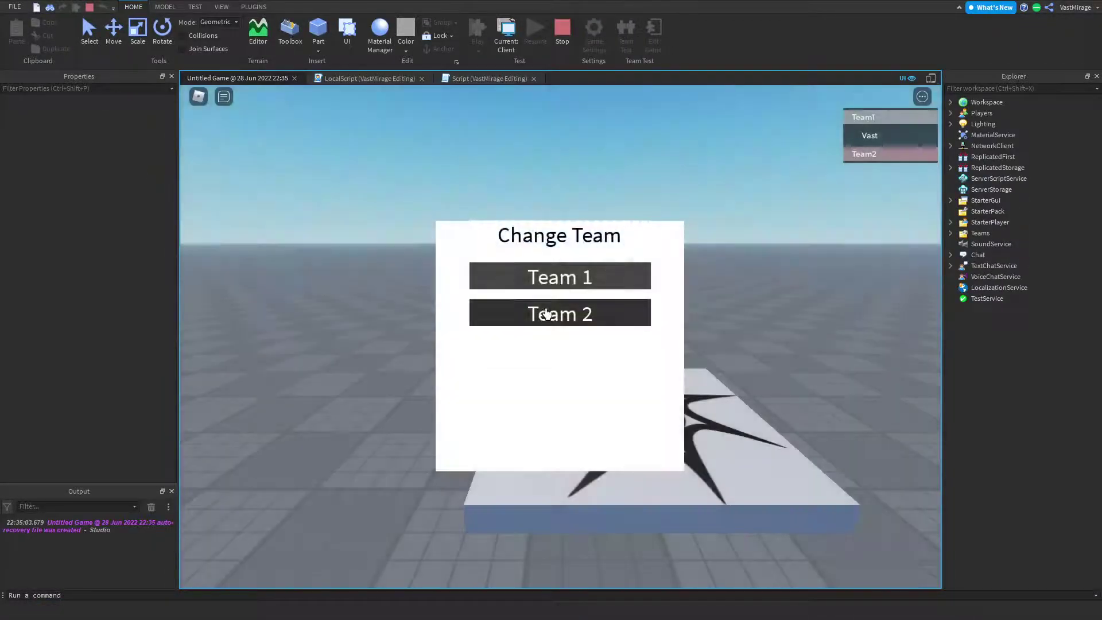
- Switch the player between Team 1 and Team 2 repeatedly, read the chat messages, then stop the playtest
click(554, 320)
click(551, 278)
click(561, 313)
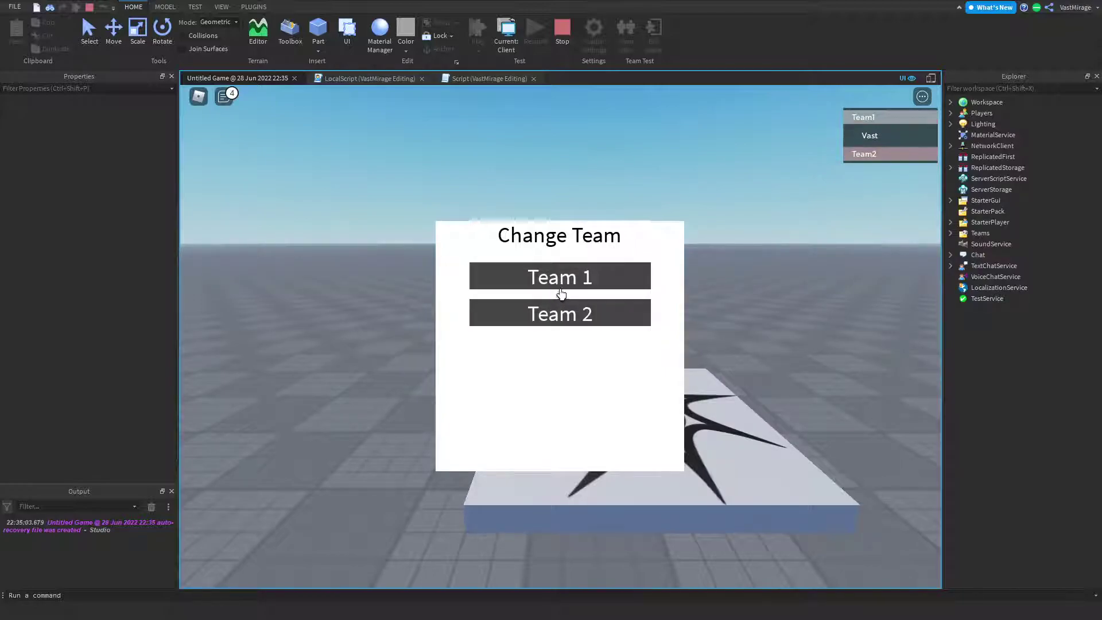
click(561, 287)
click(561, 317)
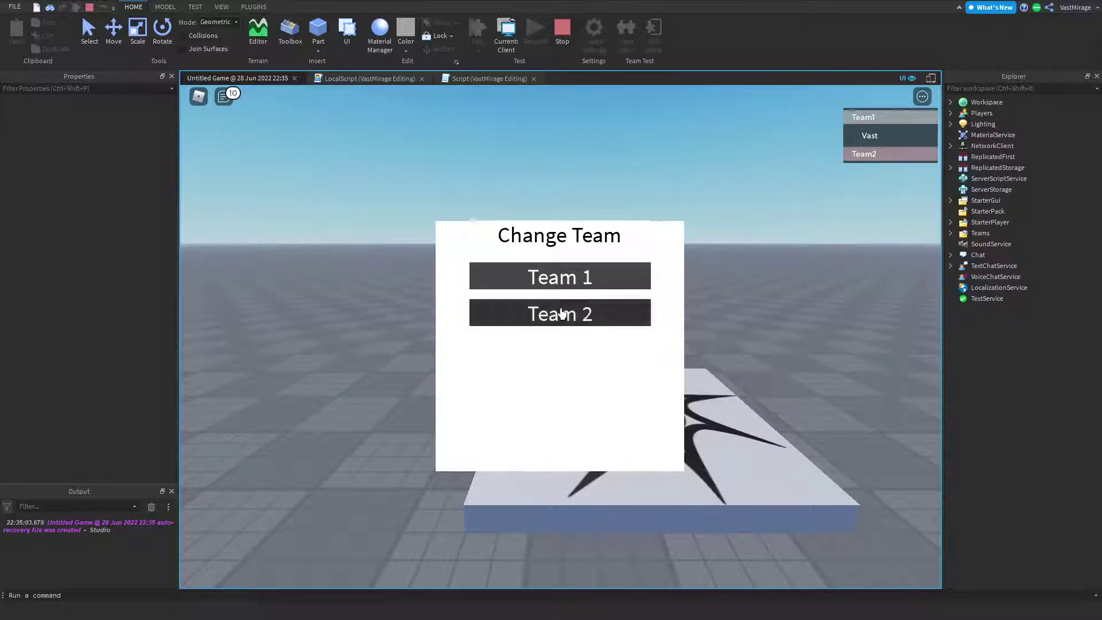
click(561, 315)
click(563, 287)
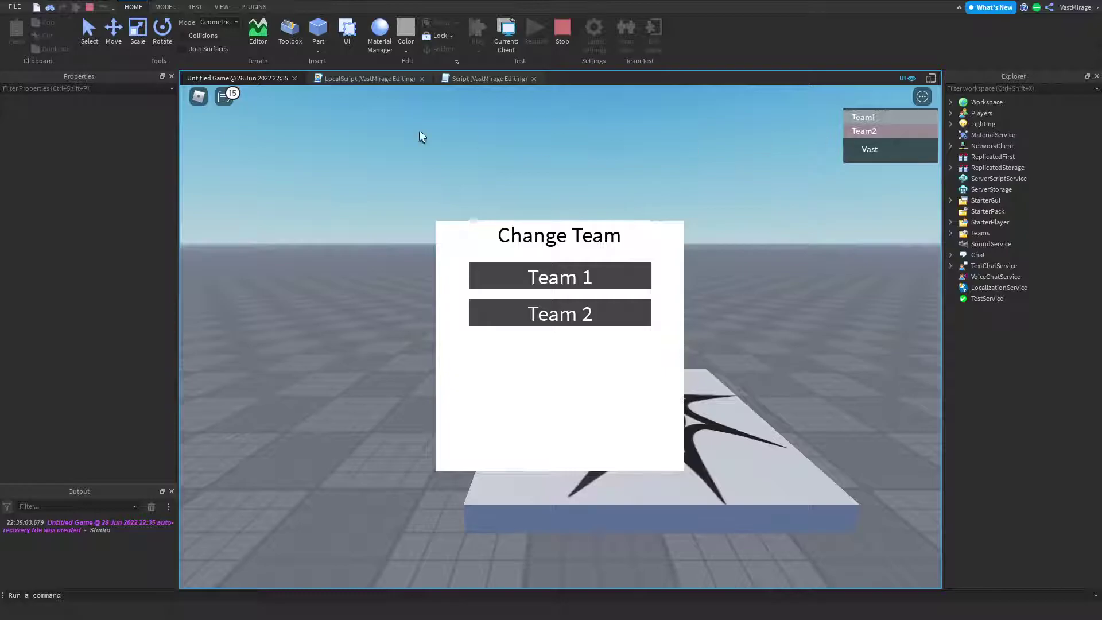
click(224, 96)
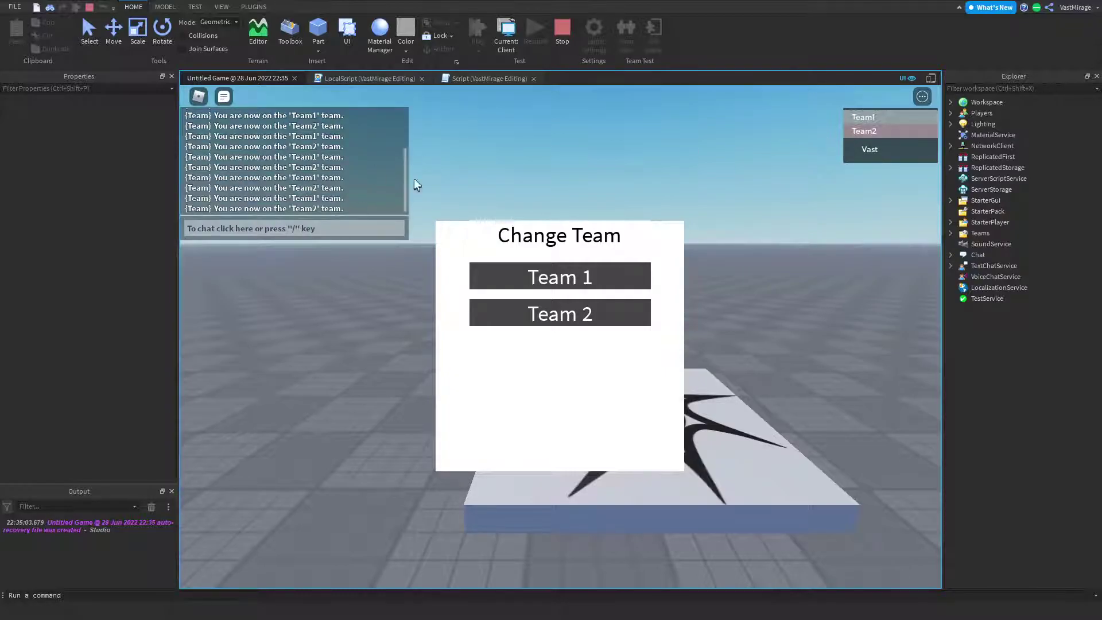
click(562, 32)
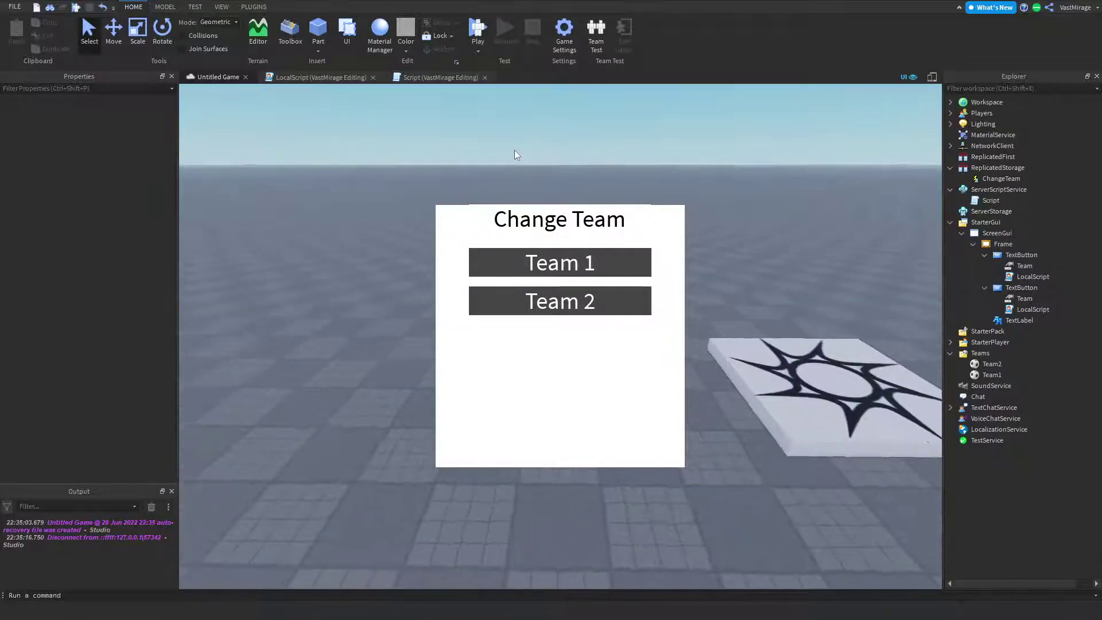